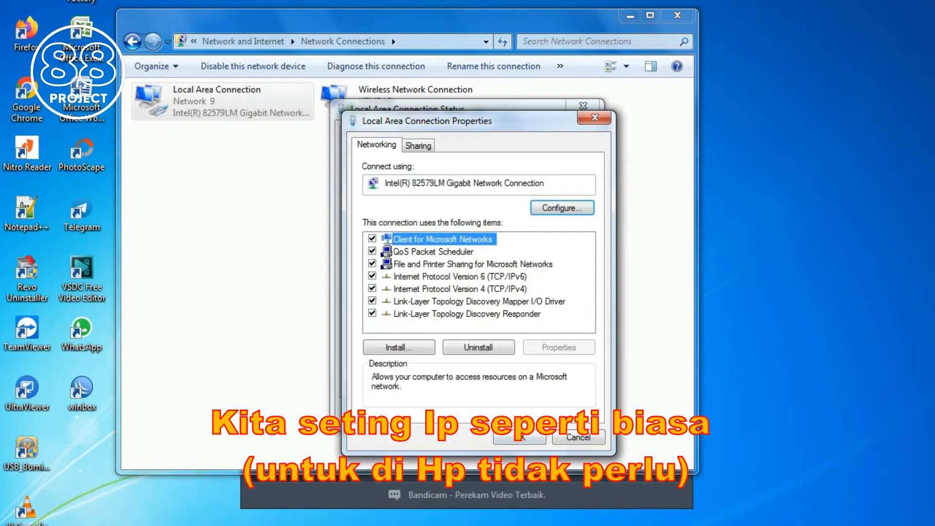
Step: Close the Local Area Connection Status dialog and the Network Connections window
left_click(566, 413)
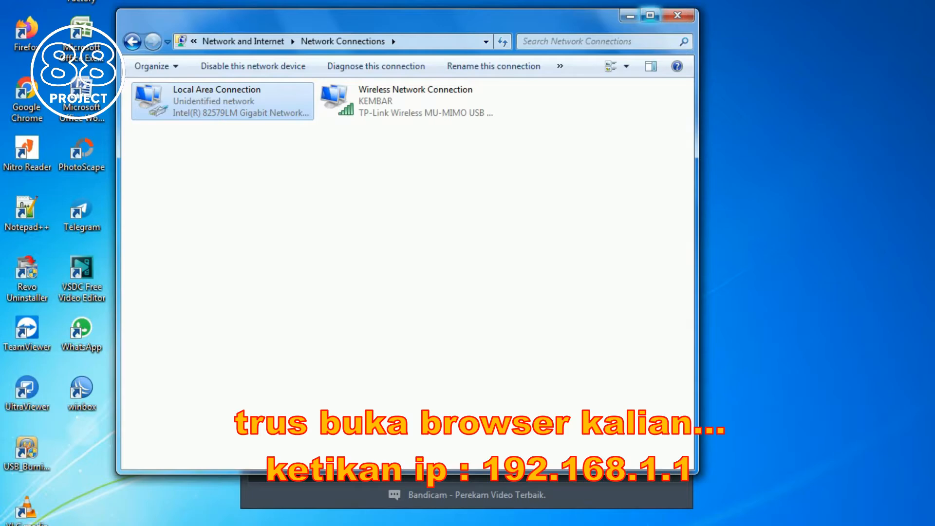
left_click(677, 15)
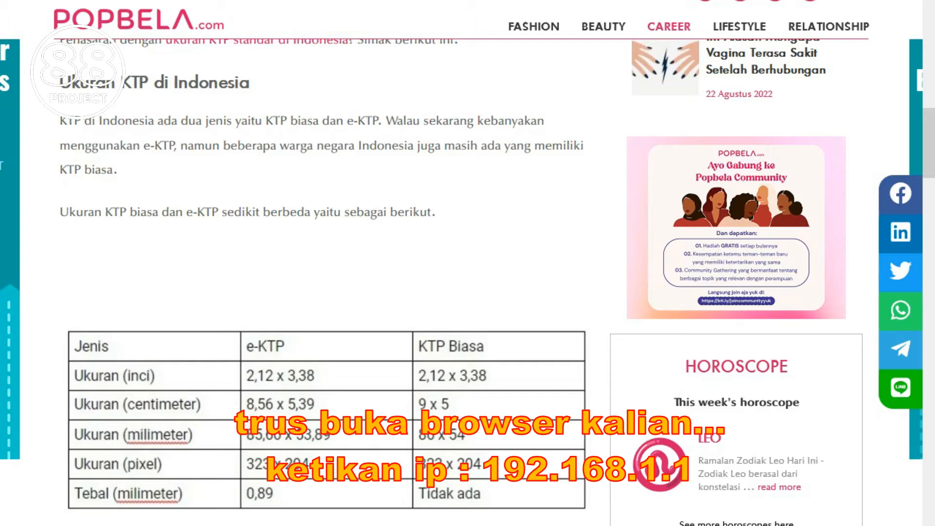
Step: Go to the router admin address 192.168.1.1 in Firefox
key("ctrl+l")
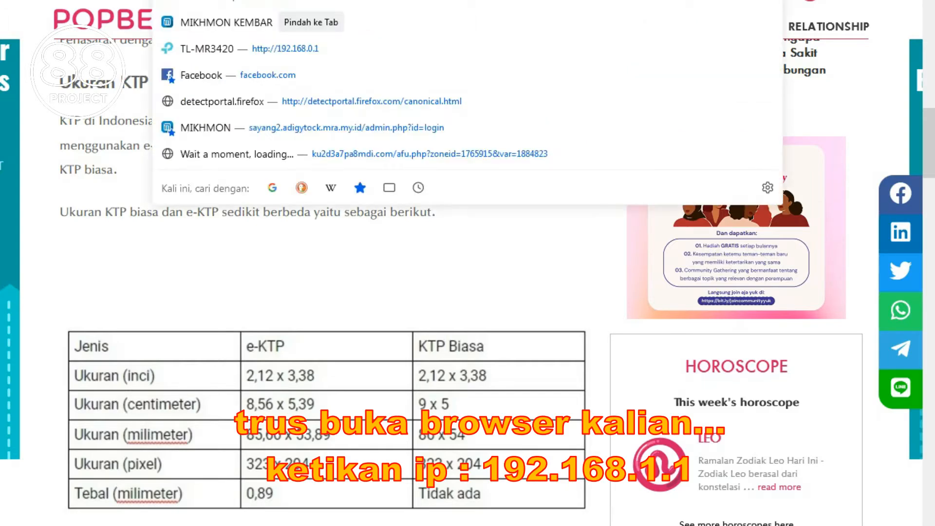
left_click(234, 1)
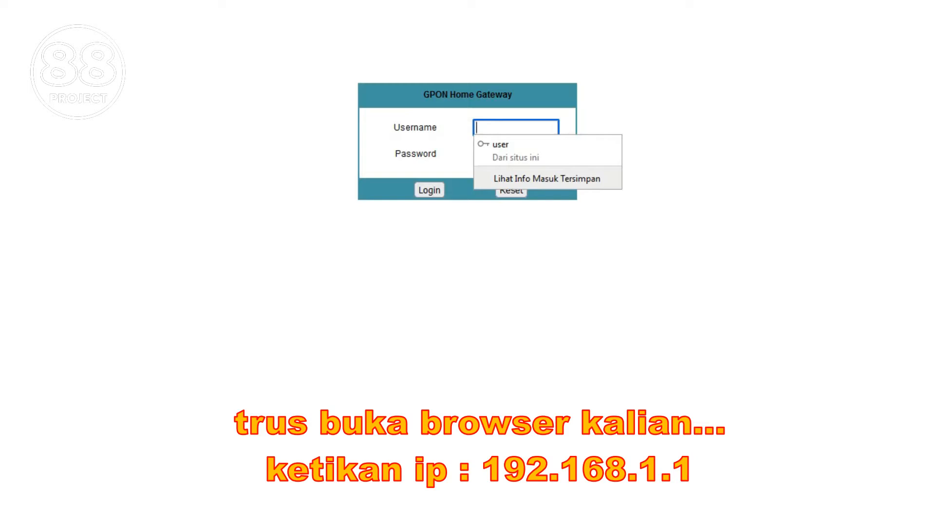
Step: Enter the support account's username and password in the GPON login form
key("Escape")
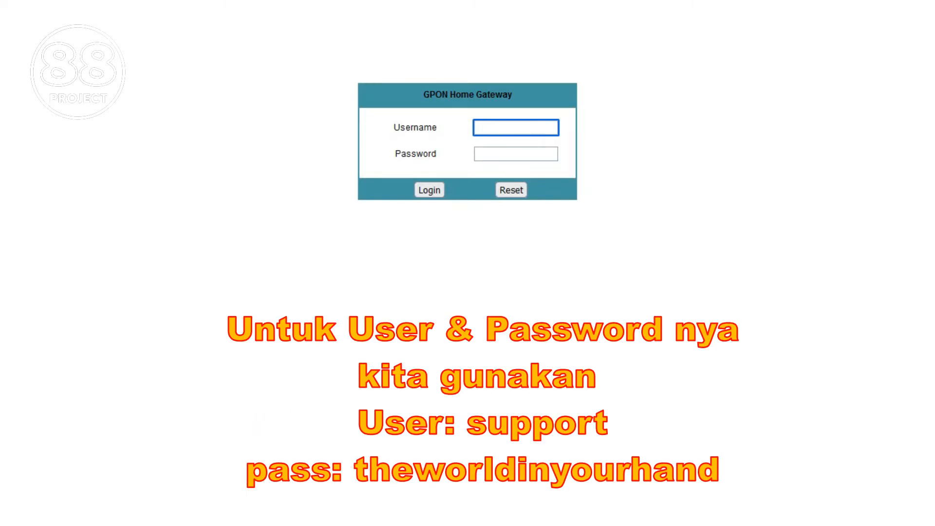
type("Support")
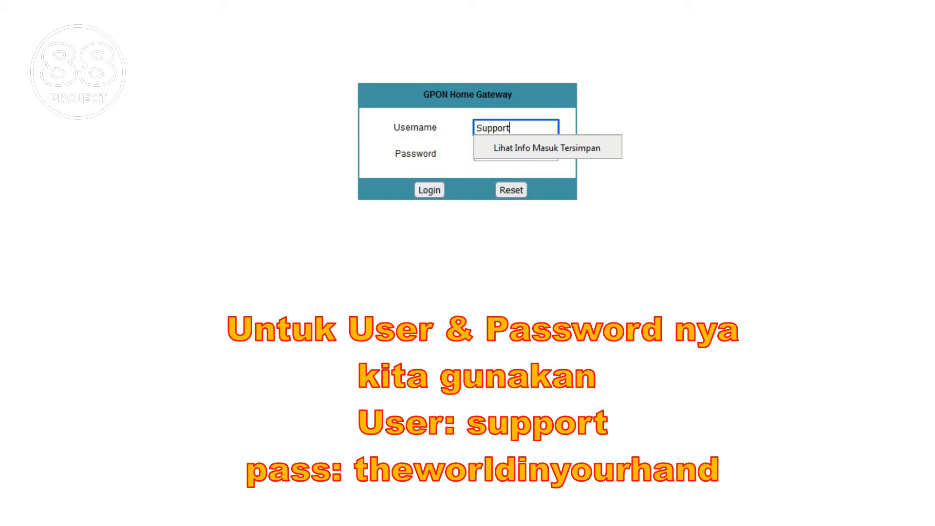
left_click(516, 155)
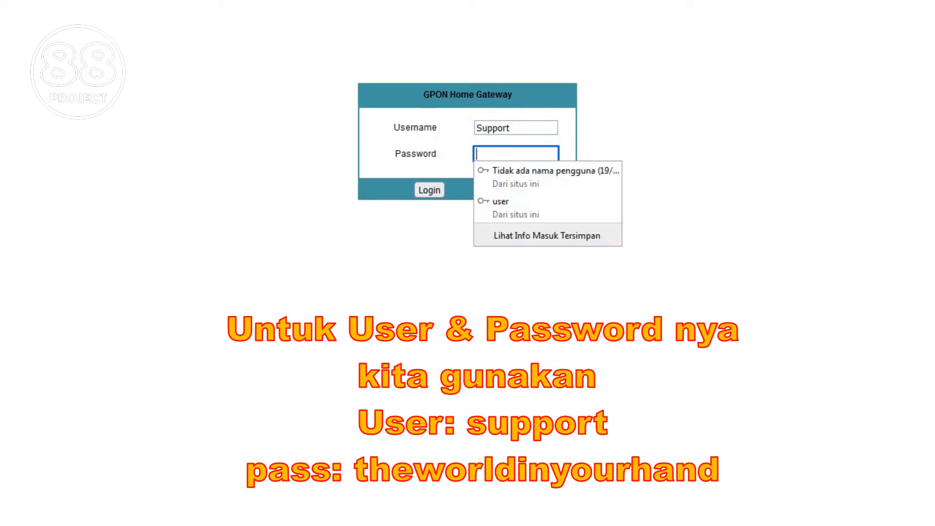
type("th")
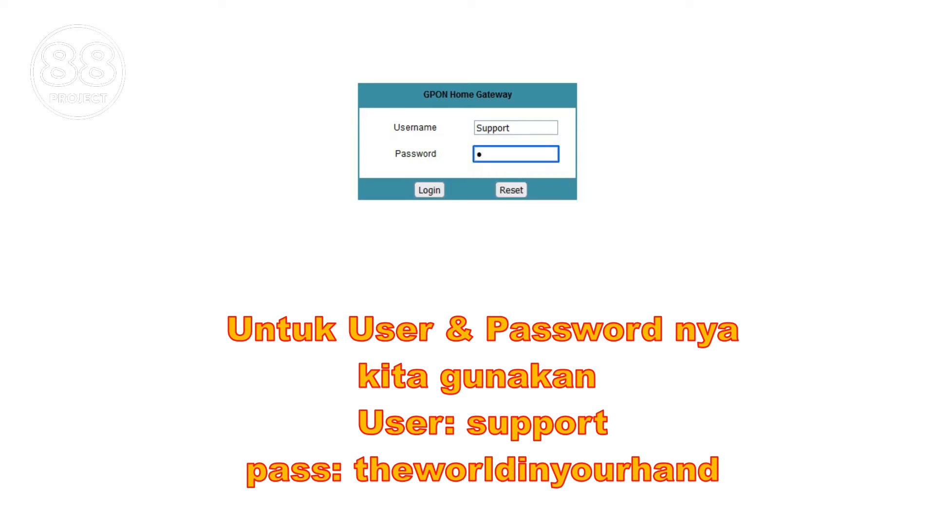
type("eworldinyou")
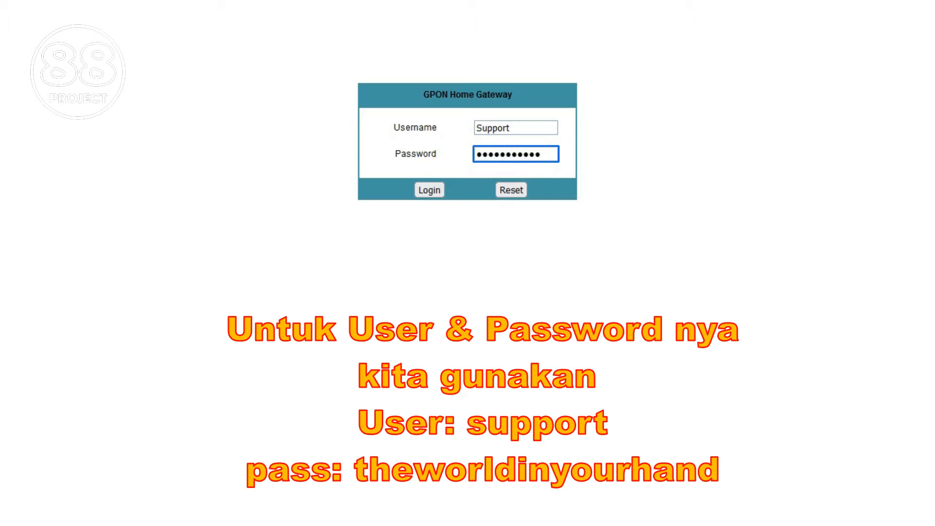
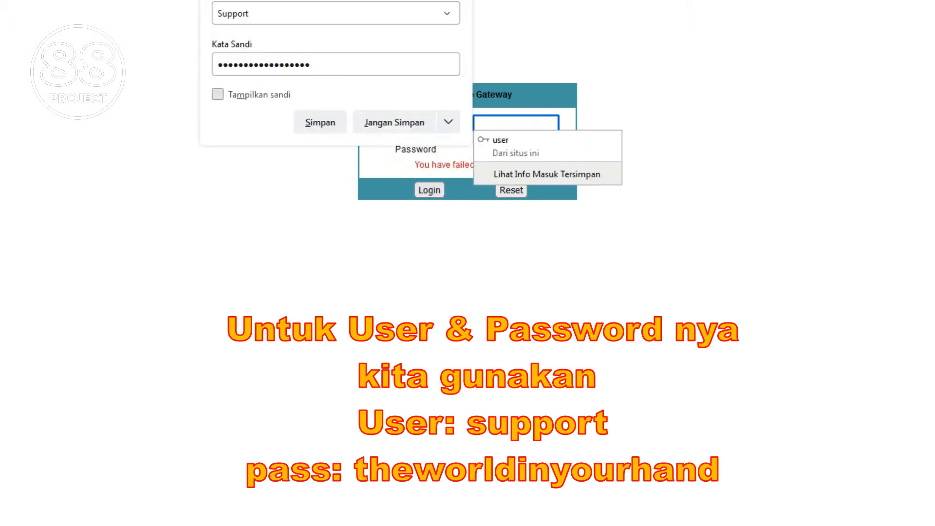
Step: Reveal and save the support login in Firefox, then refill the username from the saved entry
left_click(218, 94)
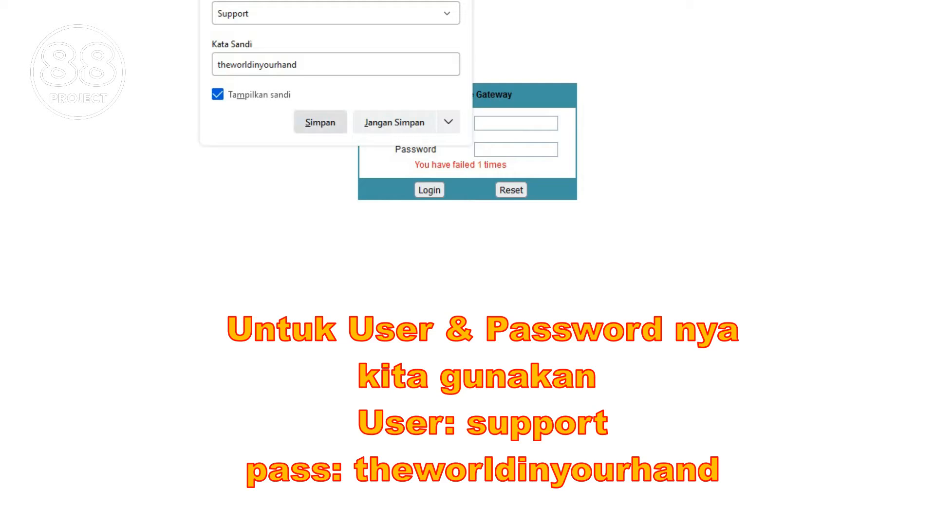
left_click(320, 122)
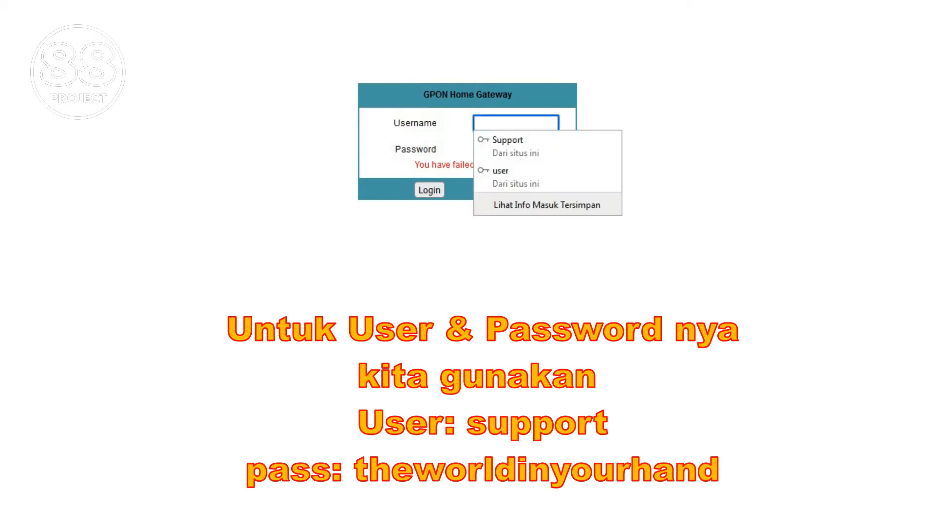
left_click(521, 145)
left_click(483, 123)
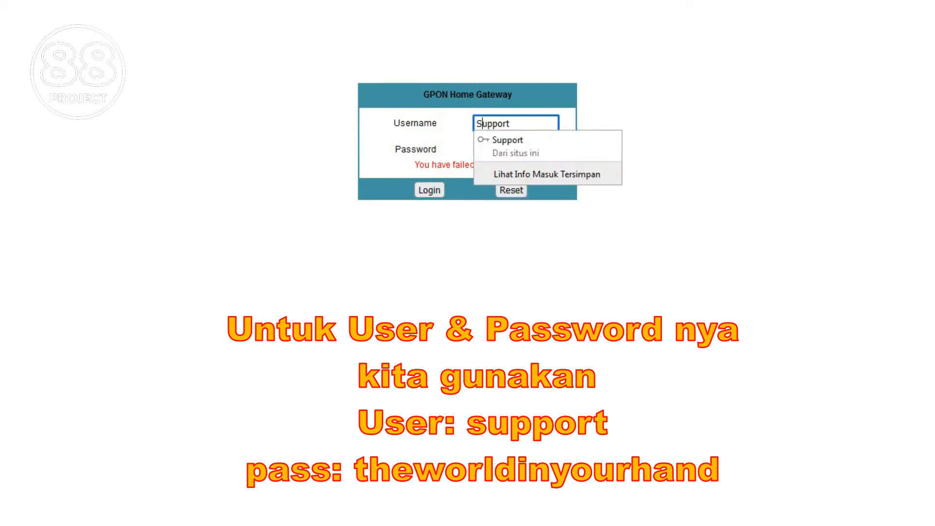
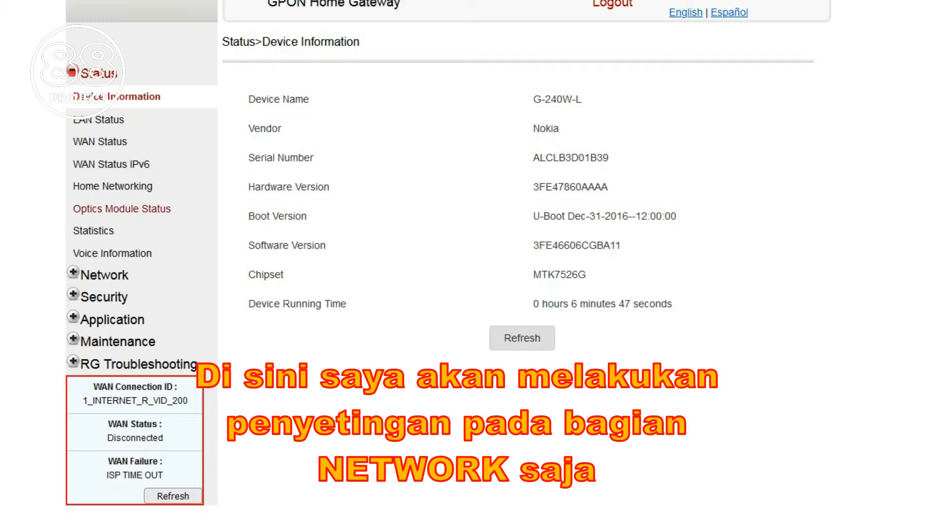
Step: Go to the Network > LAN page showing IPv4 192.168.1.1 and DHCP range 192.168.1.64–254
left_click(104, 275)
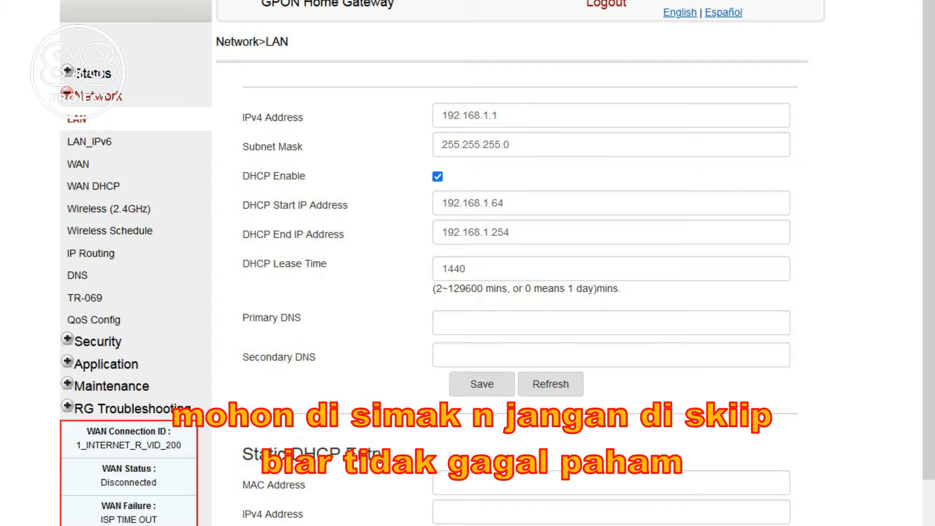
Step: Turn off and save the LAN DHCP server, and untick LAN_IPv6 'other info obtained through DHCP'
left_click(438, 177)
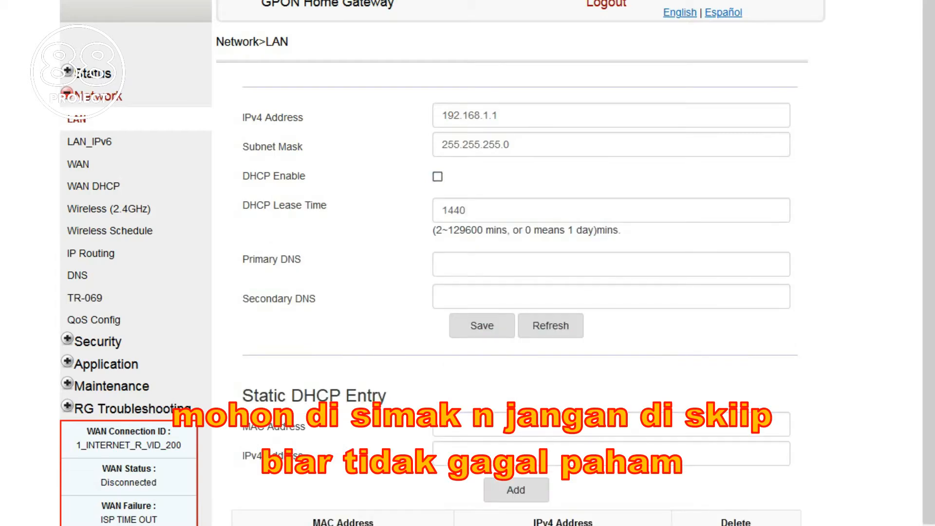
left_click(482, 325)
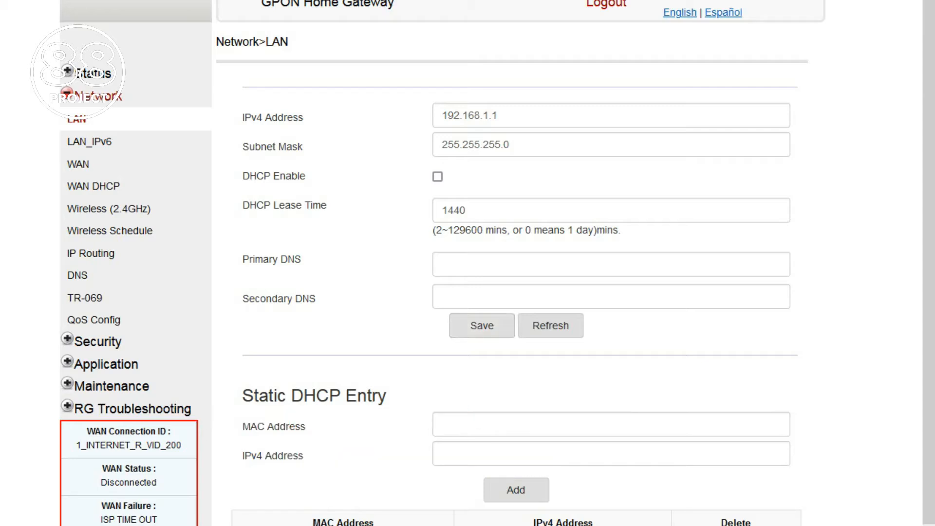
left_click(89, 141)
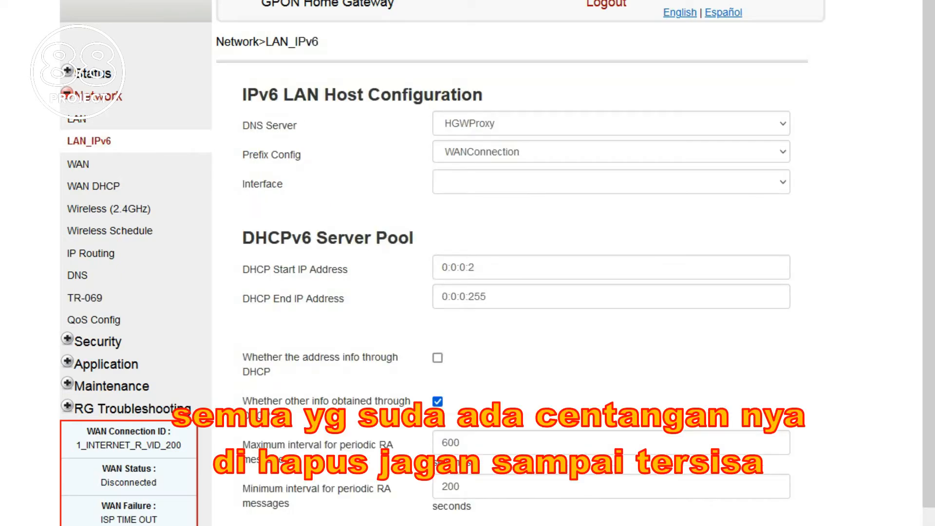
scroll(488, 263, "down", 2)
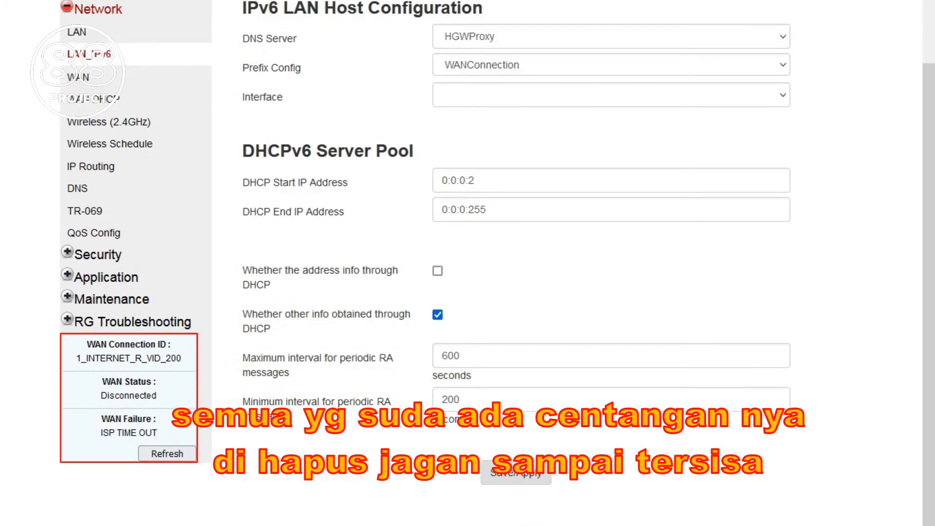
left_click(438, 315)
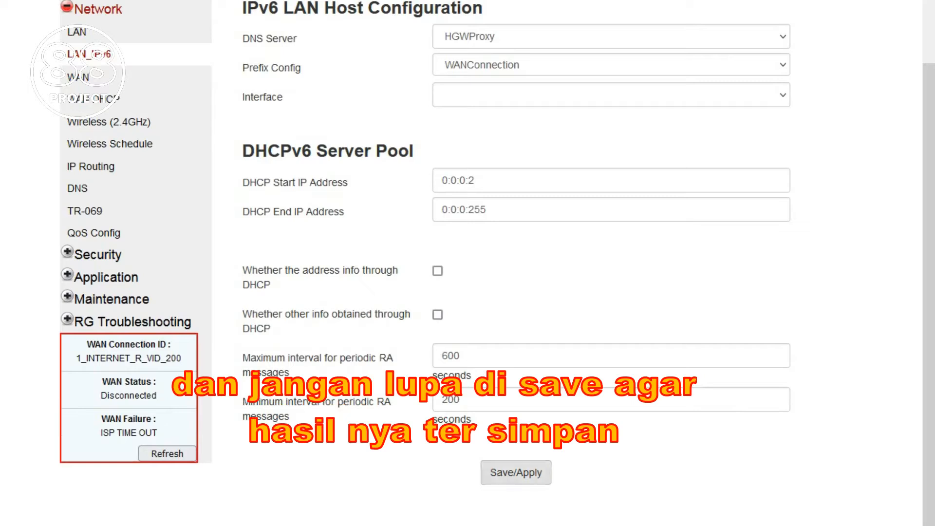
left_click(78, 77)
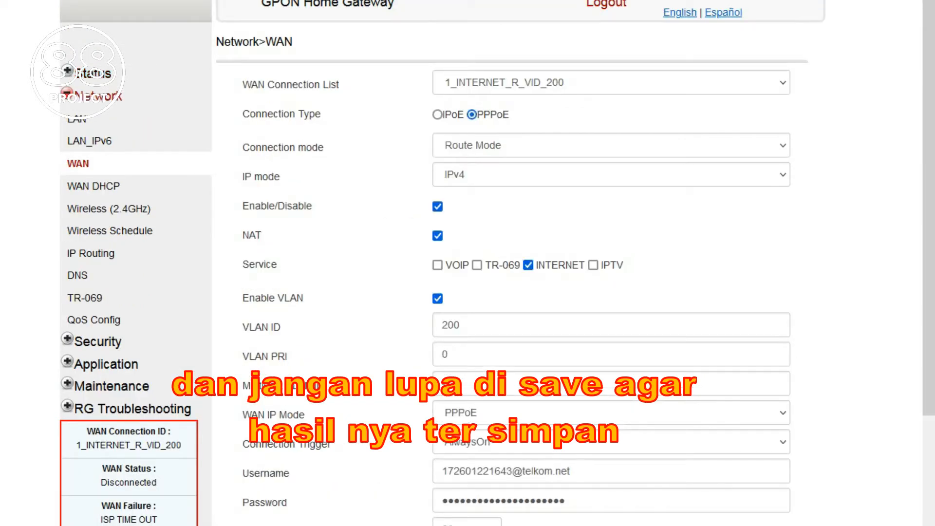
Step: Delete the 1_INTERNET_R_VID_200 and 2_TR069_VOIP_R_VID_100 WAN connections
scroll(468, 263, "down", 5)
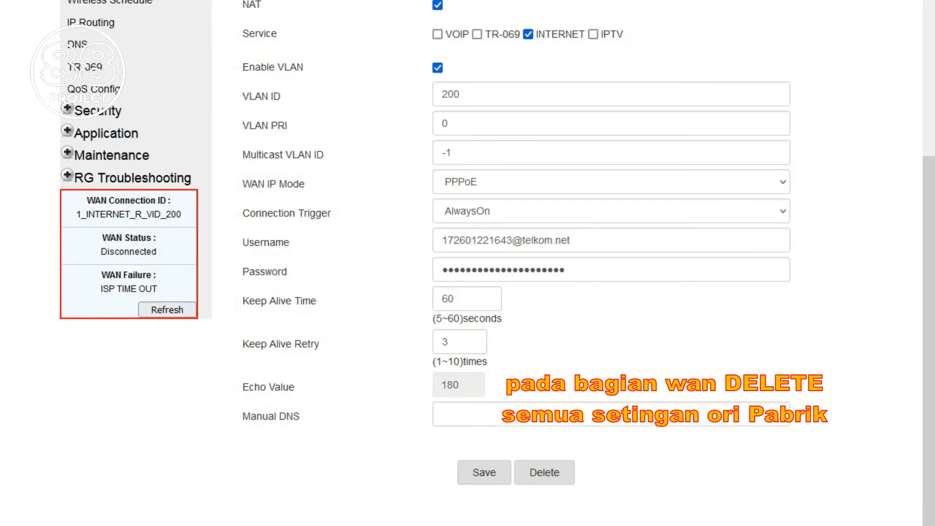
scroll(467, 263, "up", 5)
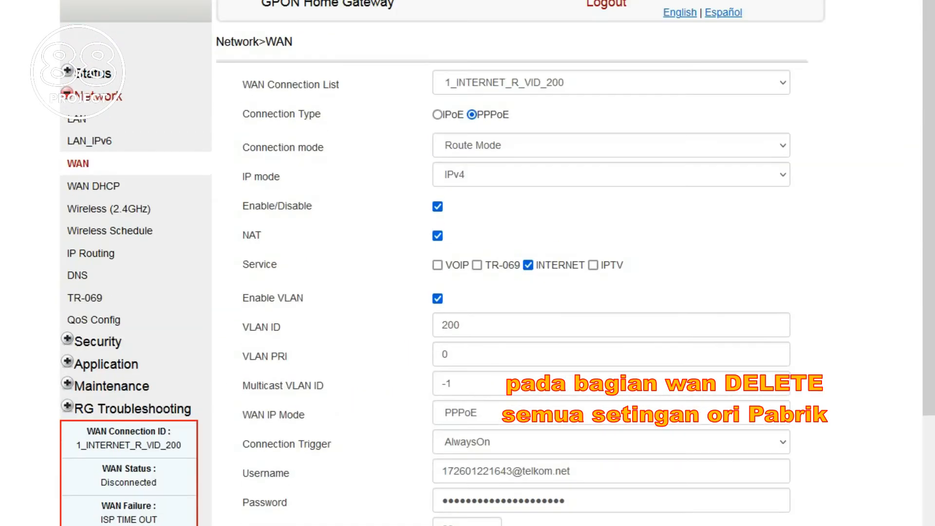
scroll(468, 263, "down", 5)
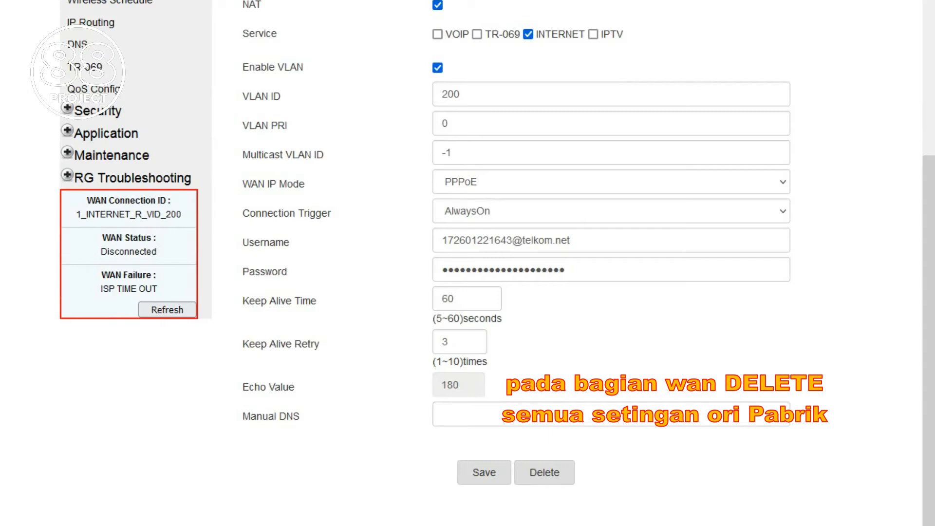
left_click(545, 472)
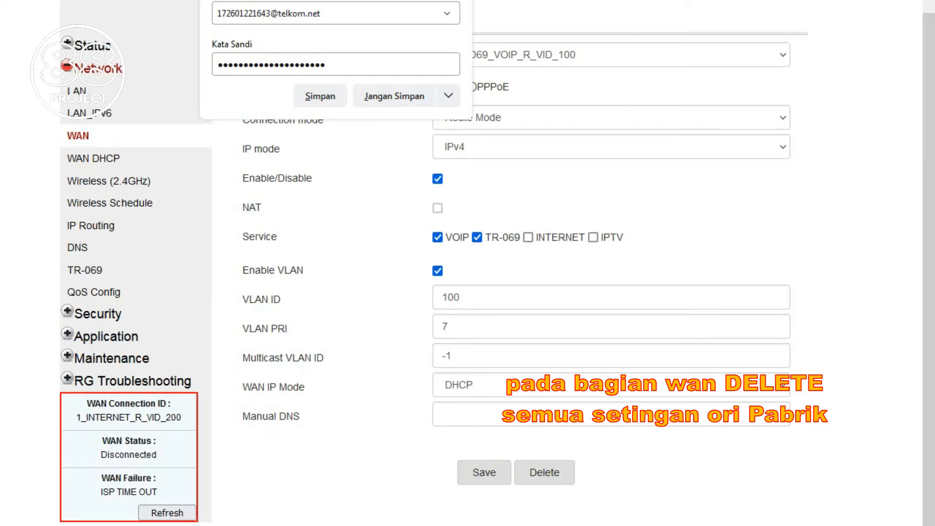
left_click(545, 472)
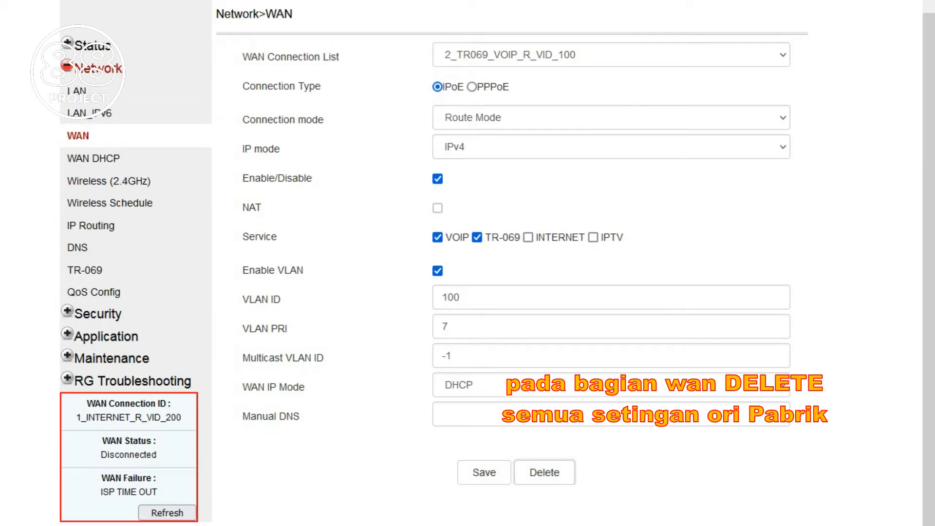
left_click(551, 443)
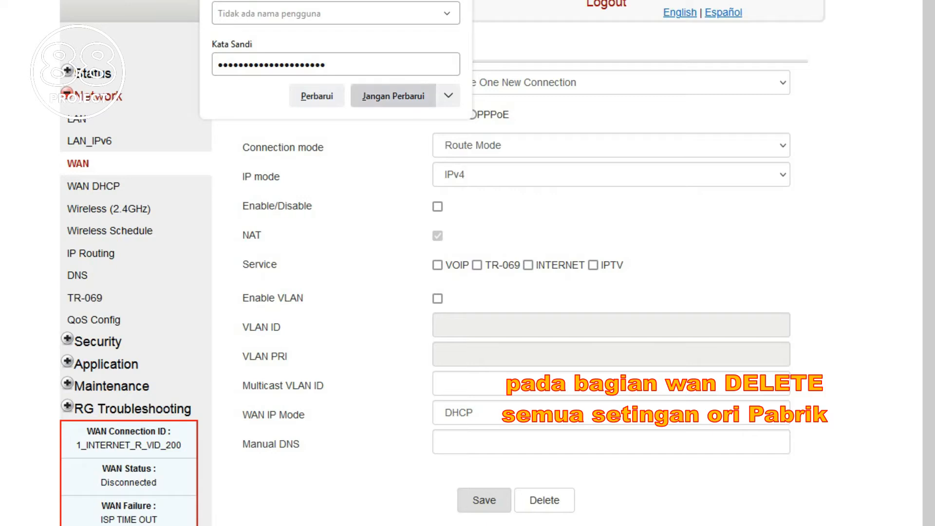
Step: Dismiss the browser password and Windows colour-scheme prompts and reach Wireless (2.4GHz) settings
left_click(393, 96)
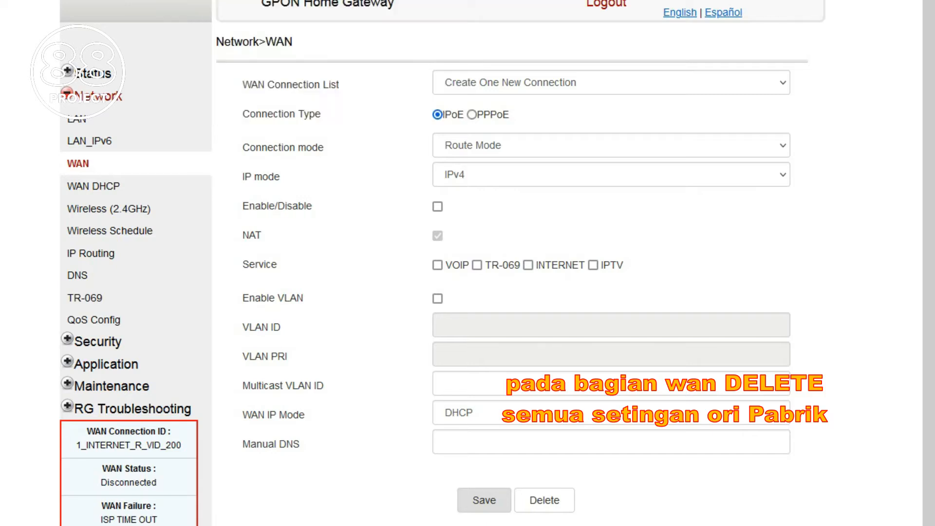
left_click(93, 186)
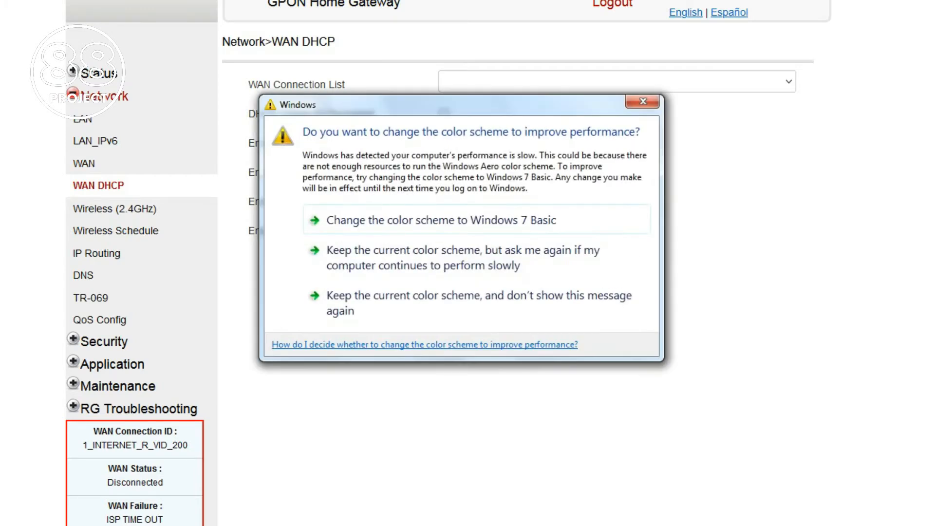
left_click(643, 101)
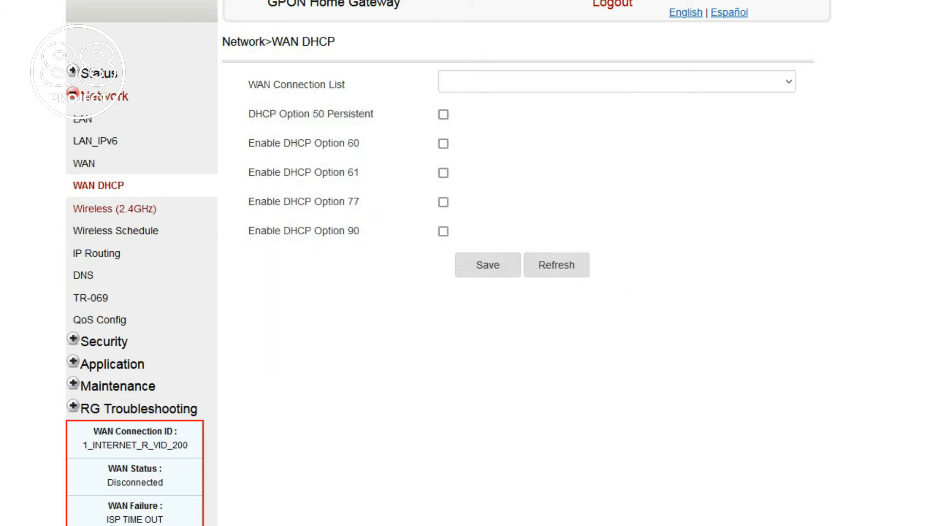
left_click(114, 209)
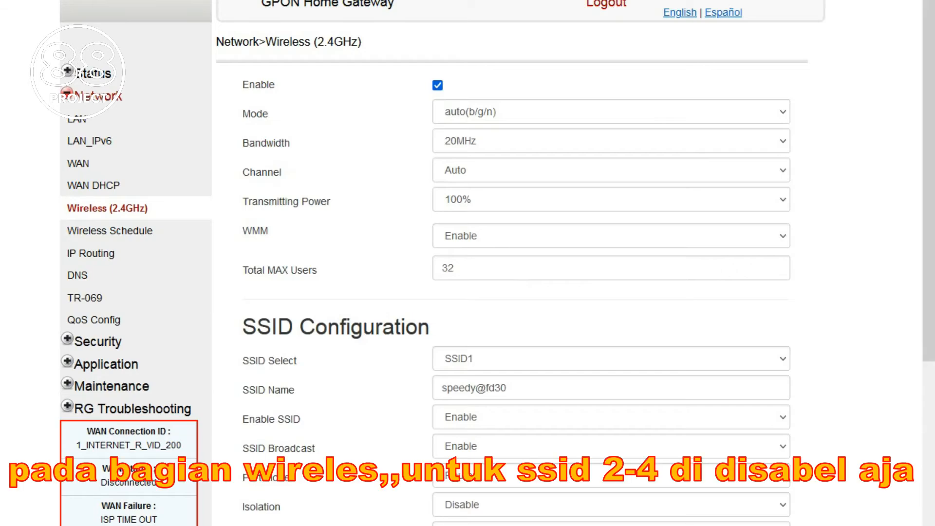
Step: Rename SSID1 from speedy@fd30 to PROJECT 88
scroll(492, 263, "down", 3)
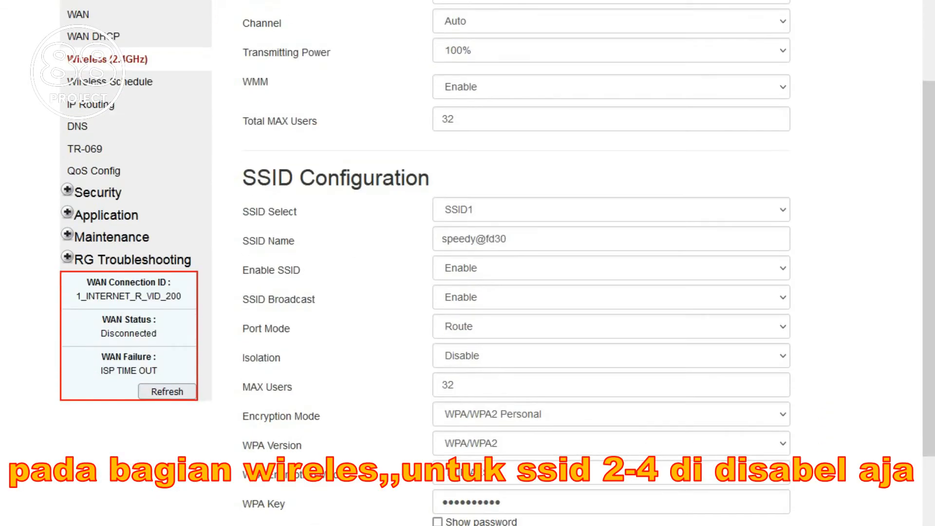
triple_click(507, 238)
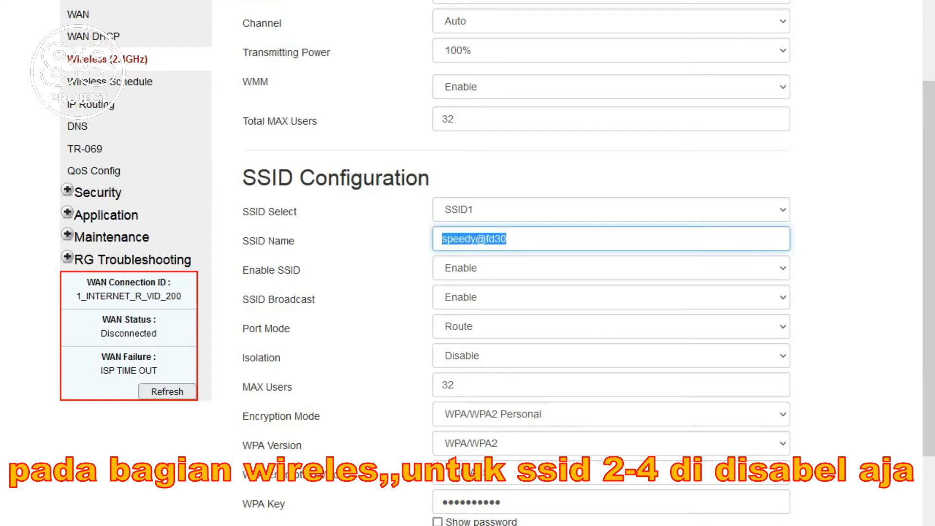
type("**")
key("BackSpace")
key("BackSpace")
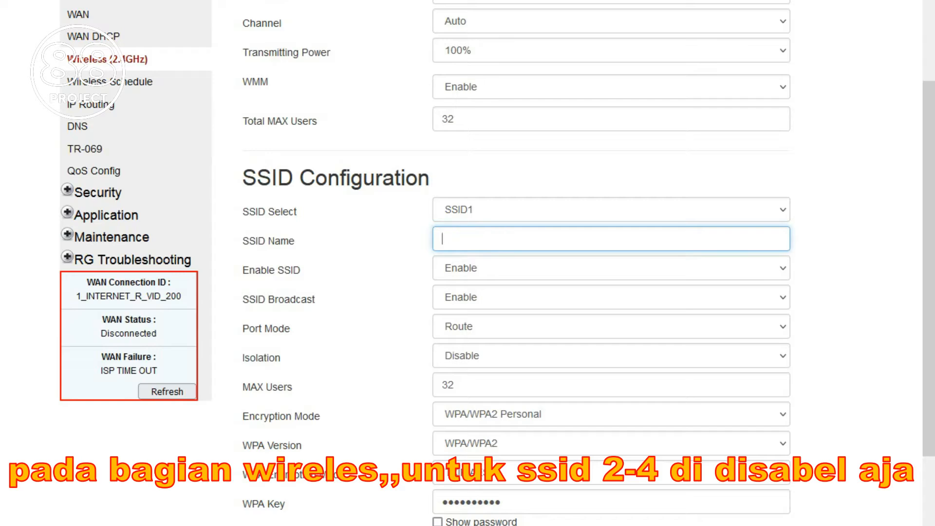
type("PROJE")
key("BackSpace")
type("ECT *")
key("BackSpace")
type("88")
Step: Set SSID1 encryption mode to OPEN, accept the security warning, and save
left_click(611, 414)
key("Down")
key("Down")
key("Down")
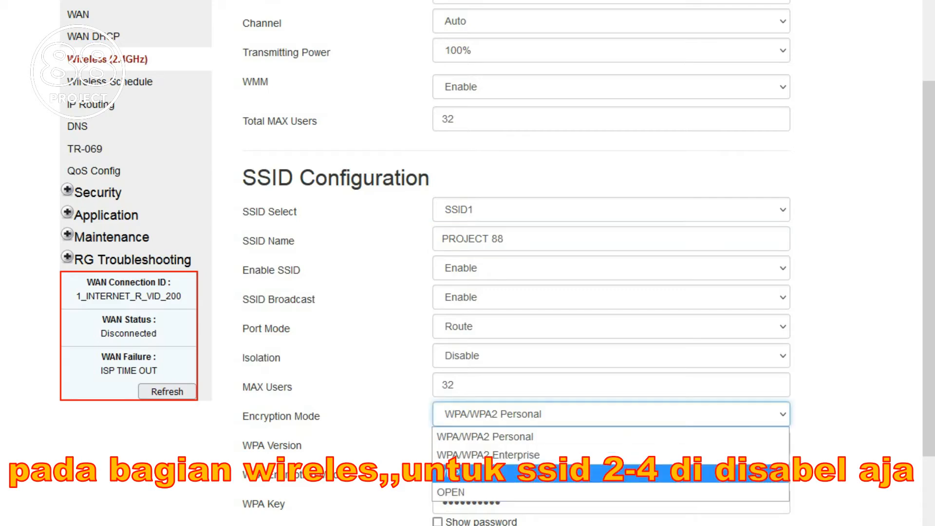
key("Return")
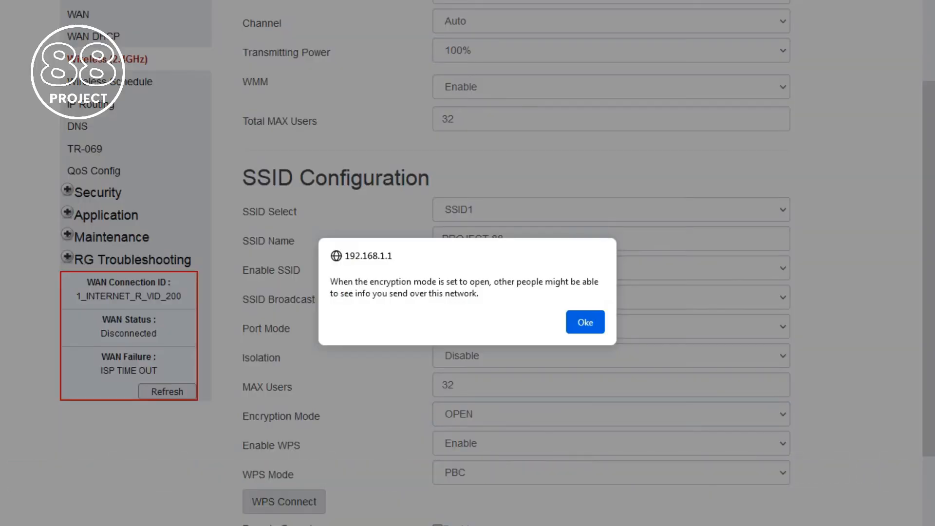
key("Return")
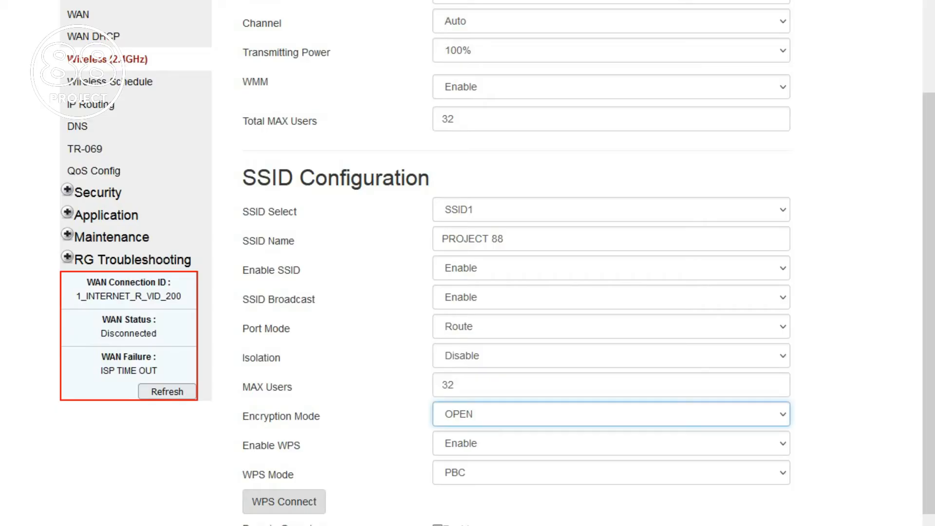
left_click(284, 502)
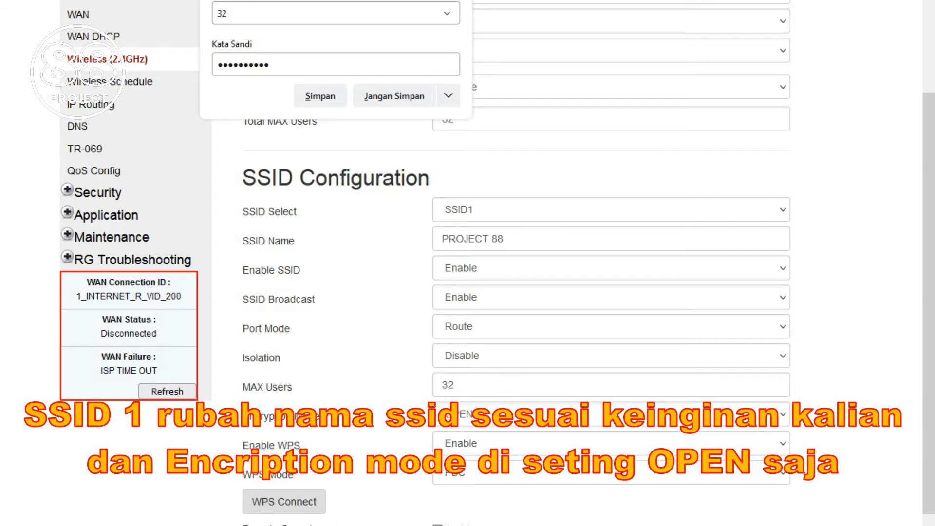
Step: View SSID2, SSID3 and SSID4 settings in turn to confirm each is disabled
left_click(612, 210)
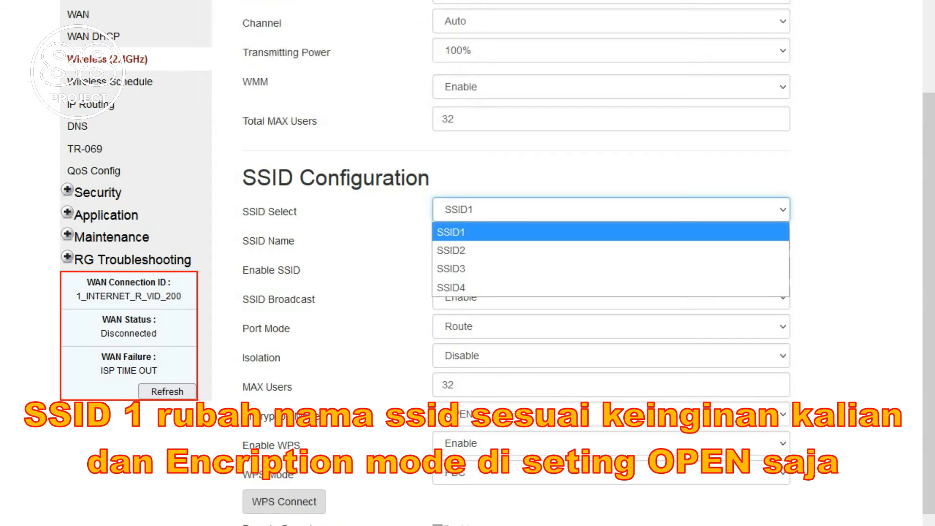
left_click(611, 250)
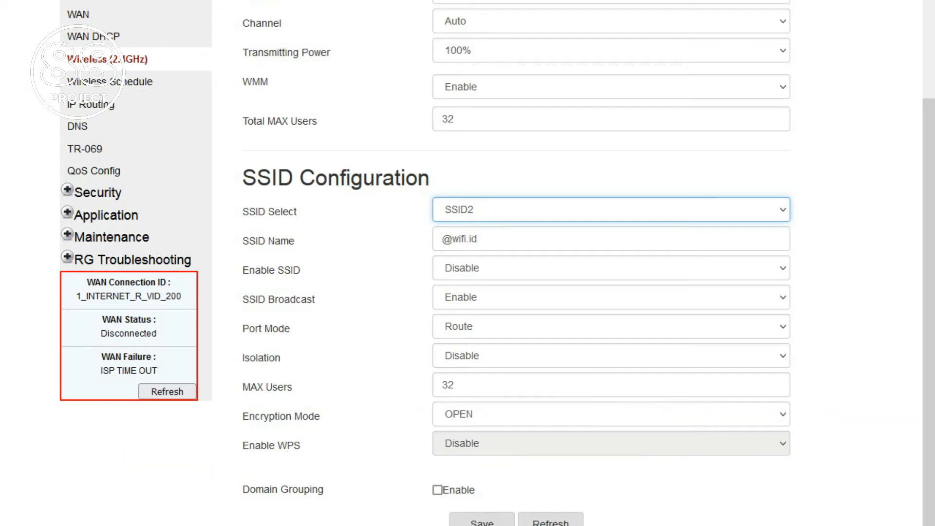
left_click(611, 210)
left_click(611, 269)
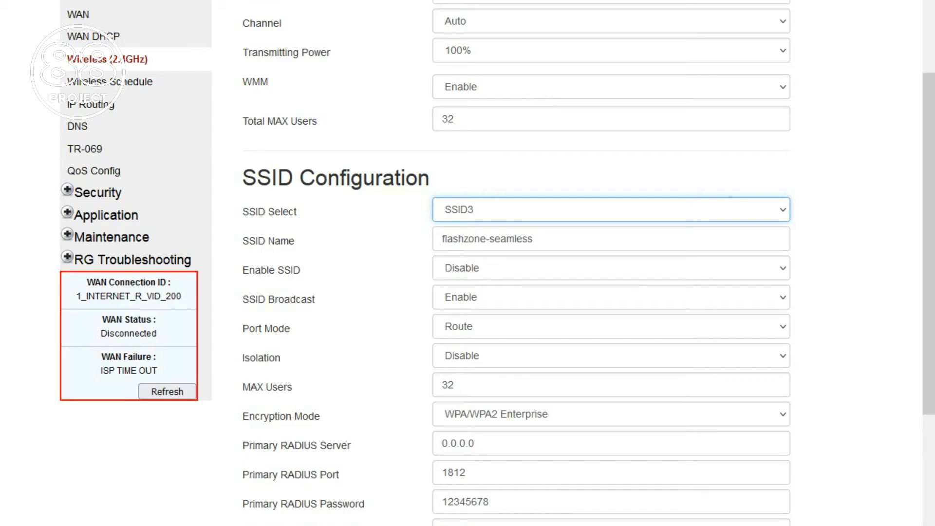
left_click(611, 209)
left_click(611, 288)
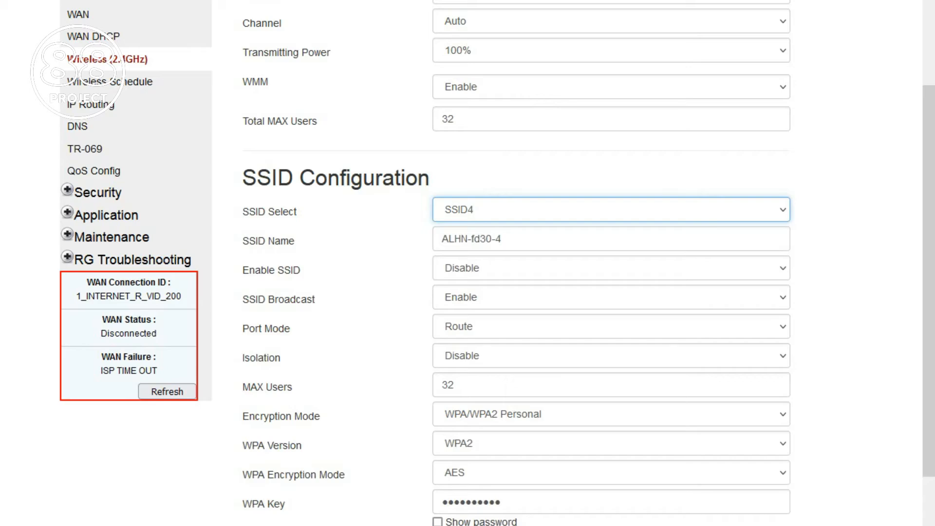
scroll(468, 263, "down", 3)
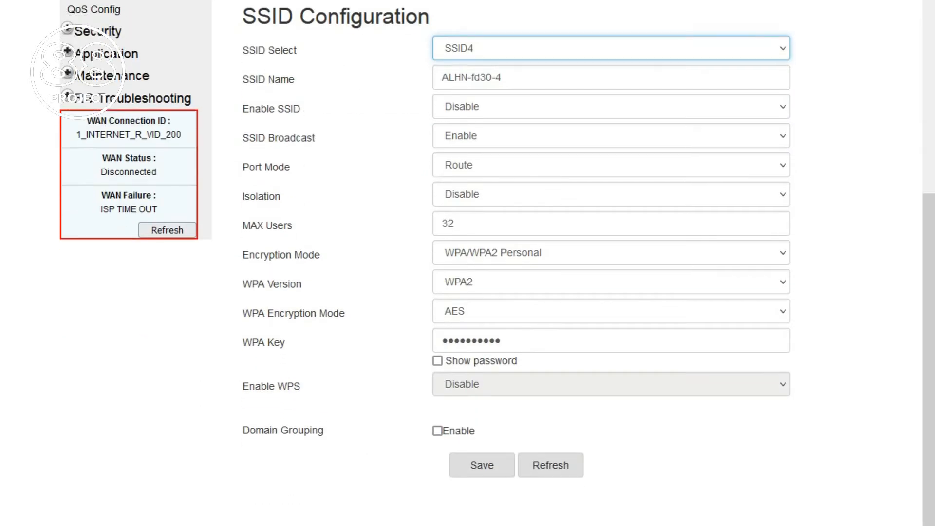
scroll(468, 263, "up", 5)
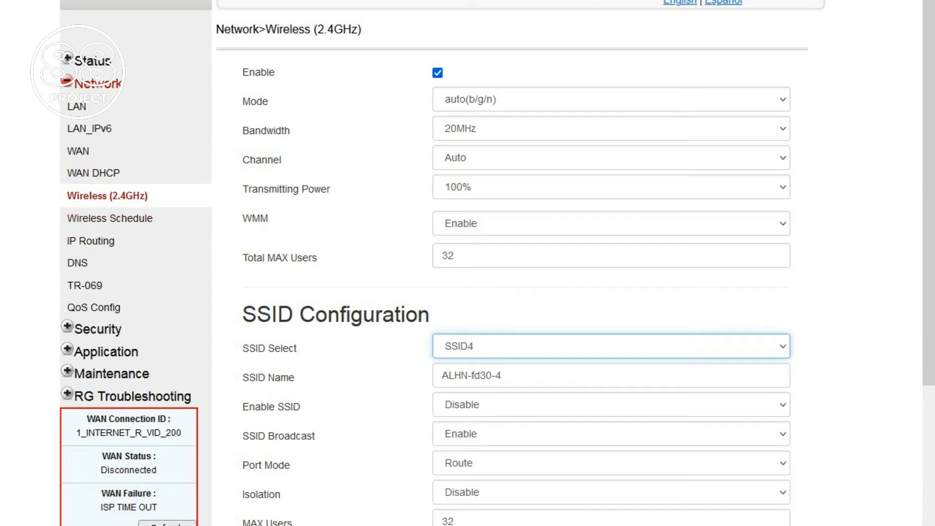
Step: Check the Windows Wi-Fi list for the PROJECT 88 network
left_click(827, 525)
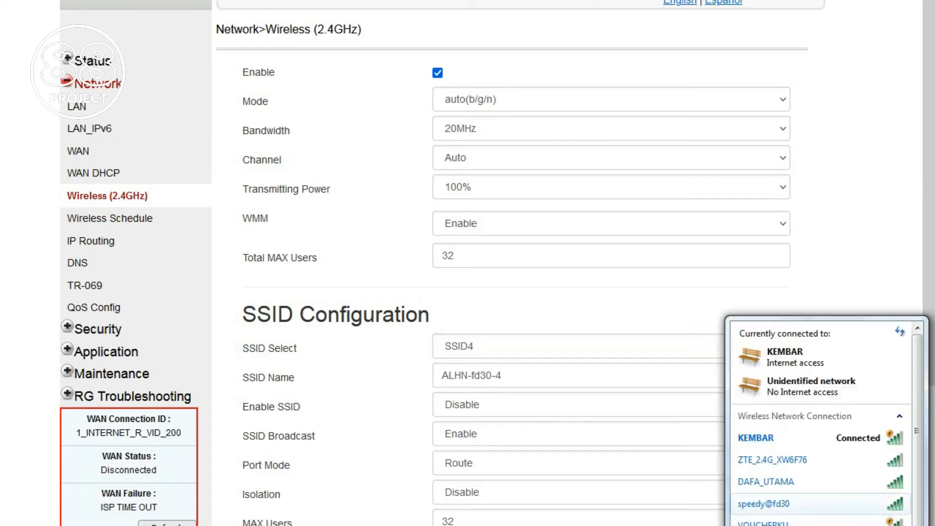
scroll(821, 504, "down", 2)
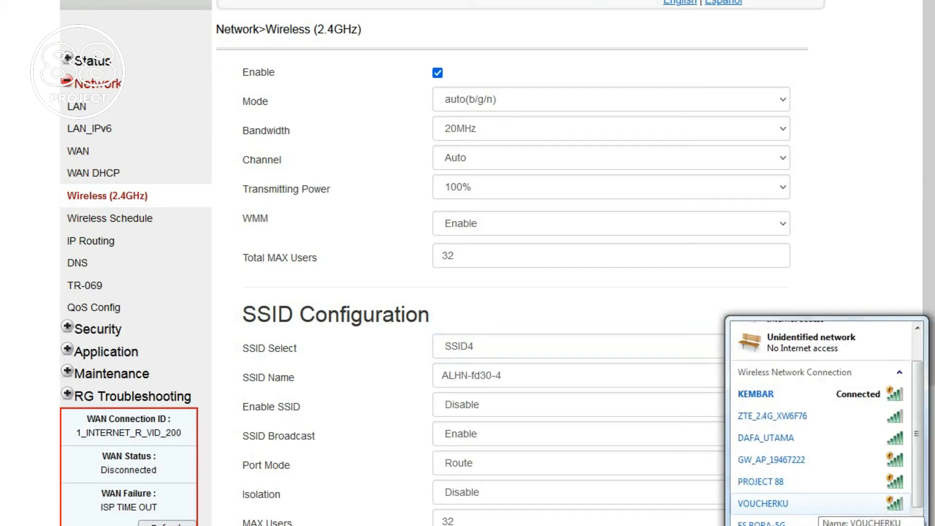
scroll(823, 509, "down", 4)
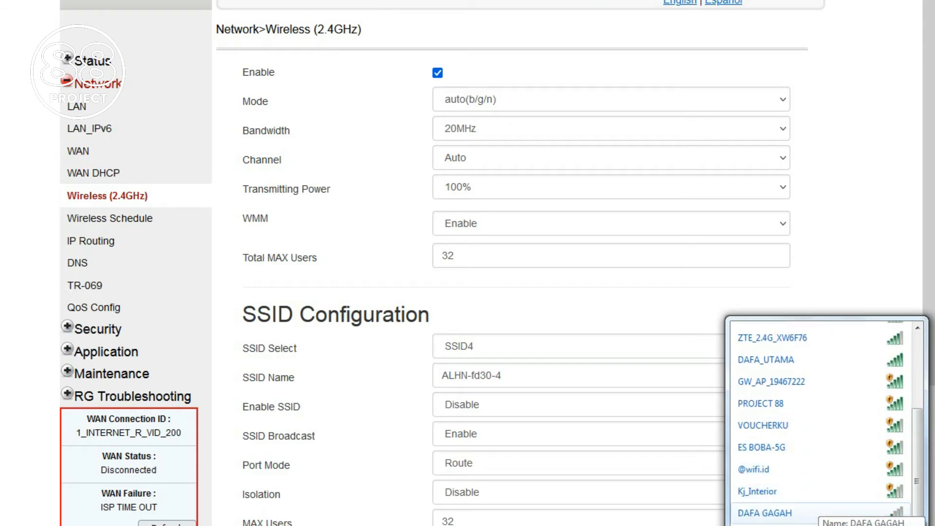
scroll(809, 477, "up", 8)
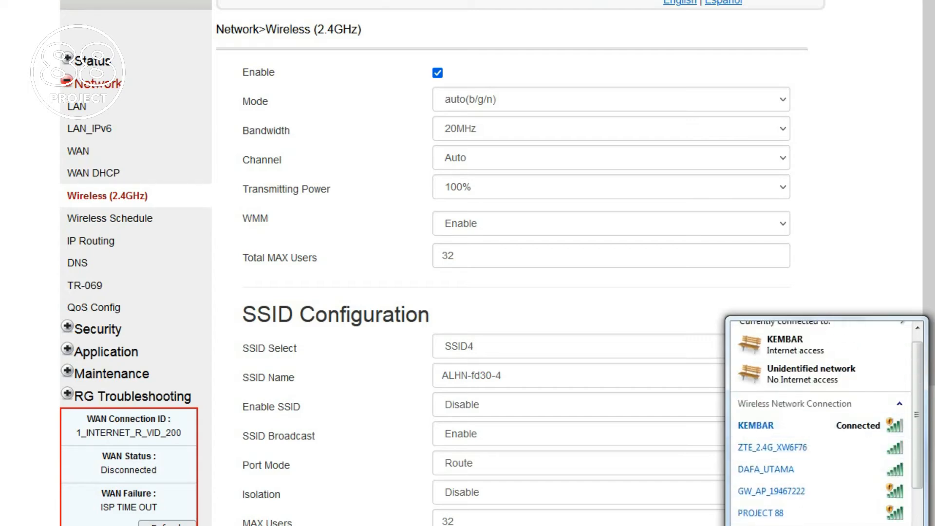
scroll(824, 424, "down", 3)
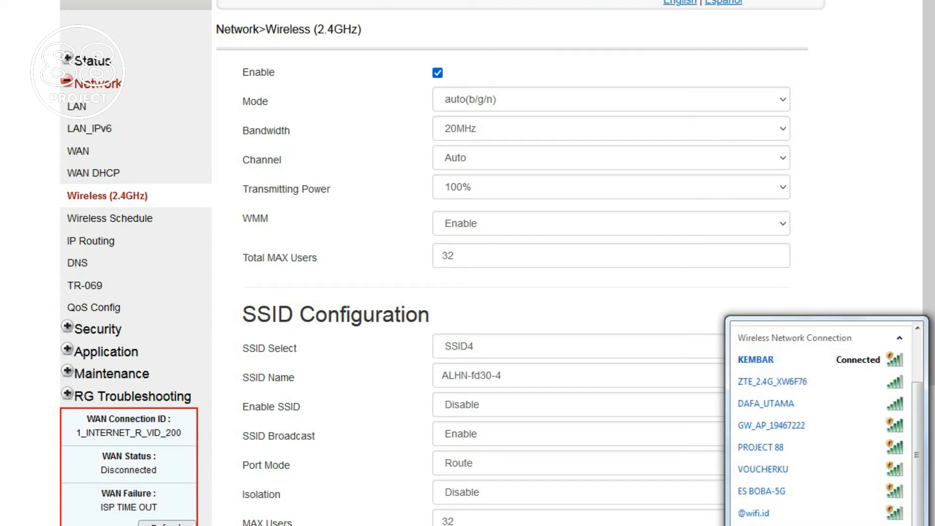
Step: Decline saving the router login password and go to Network > IP Routing
left_click(109, 218)
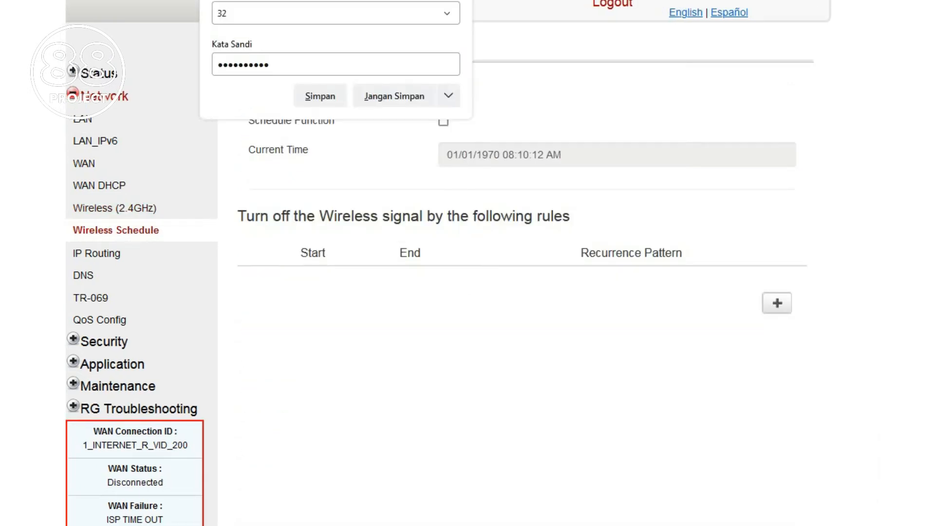
left_click(395, 96)
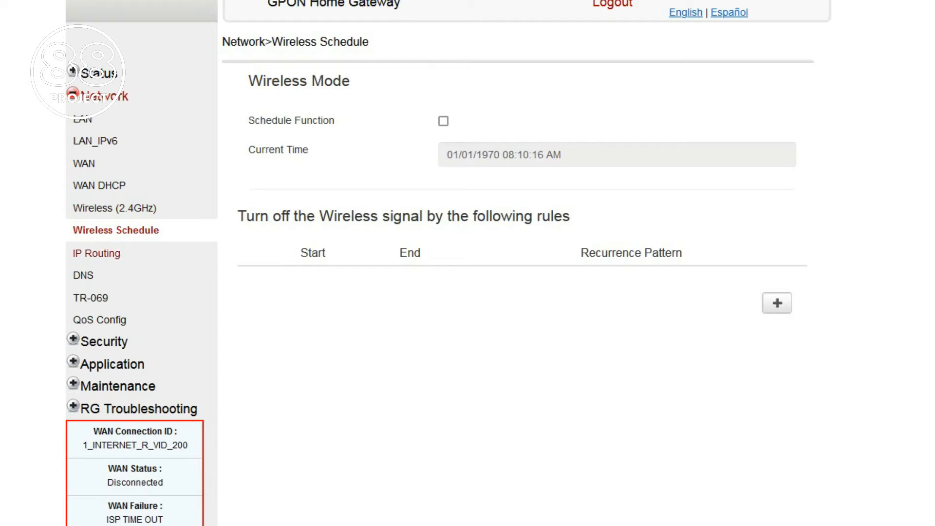
left_click(96, 254)
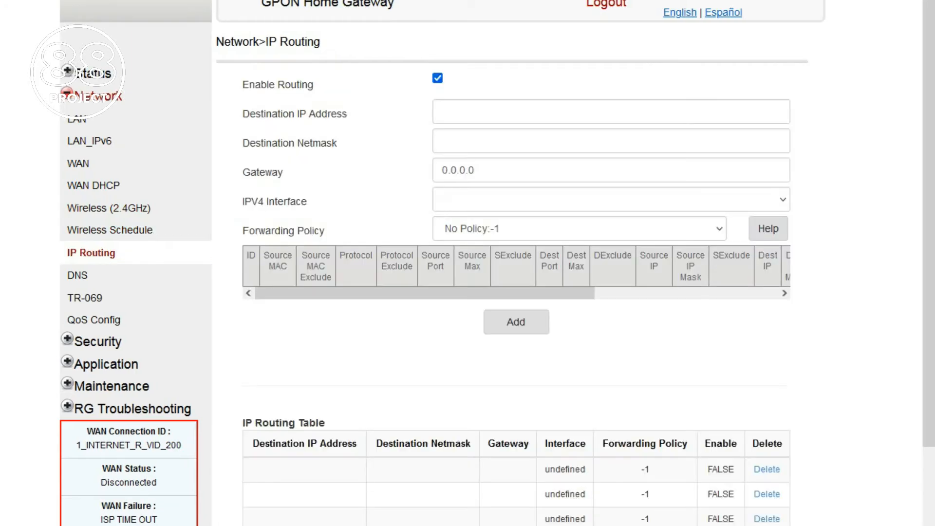
Step: Delete all five entries in the IP Routing Table
scroll(487, 263, "down", 4)
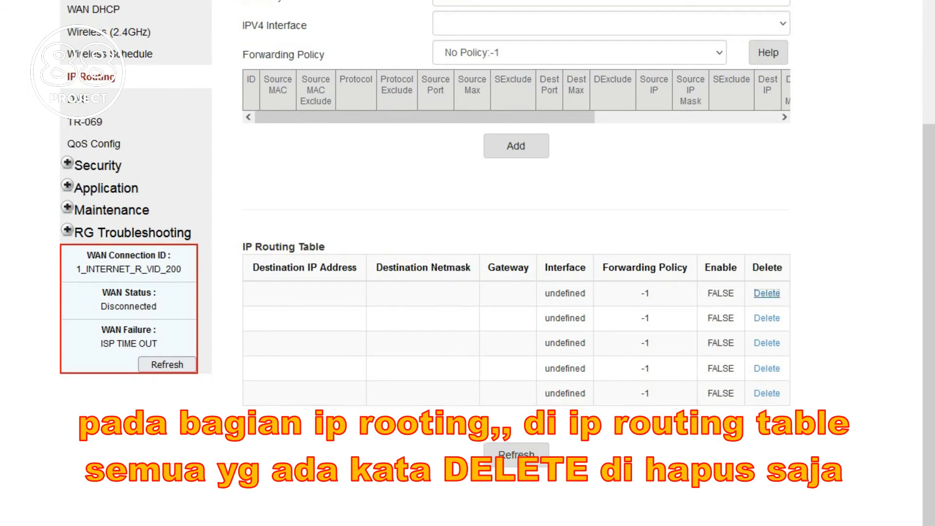
left_click(767, 293)
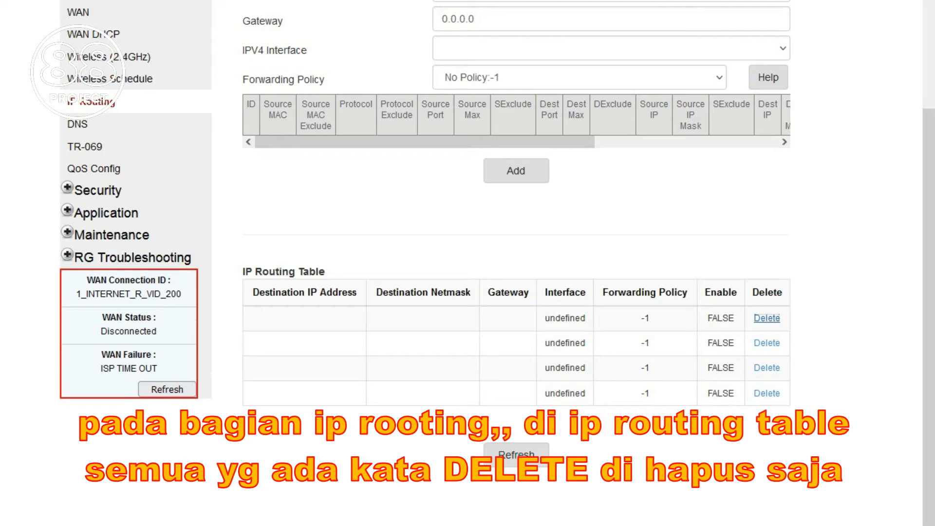
left_click(767, 318)
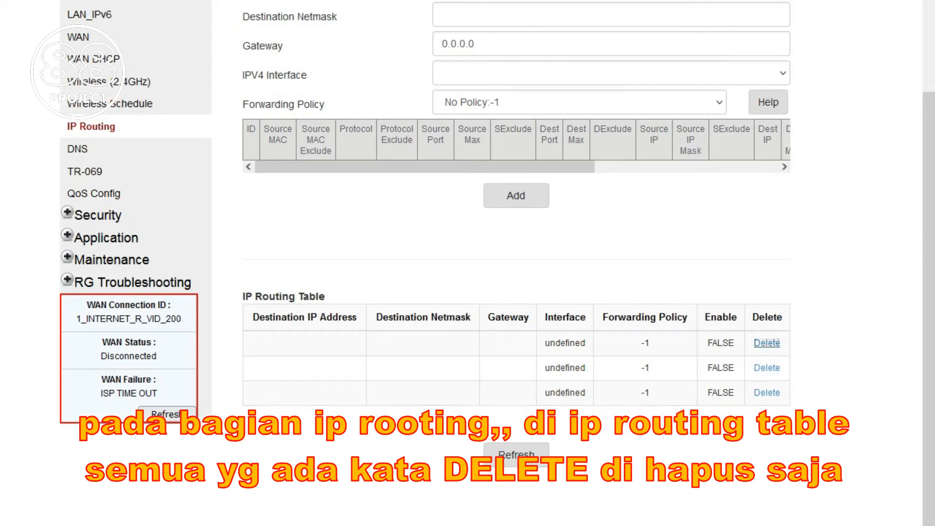
left_click(767, 343)
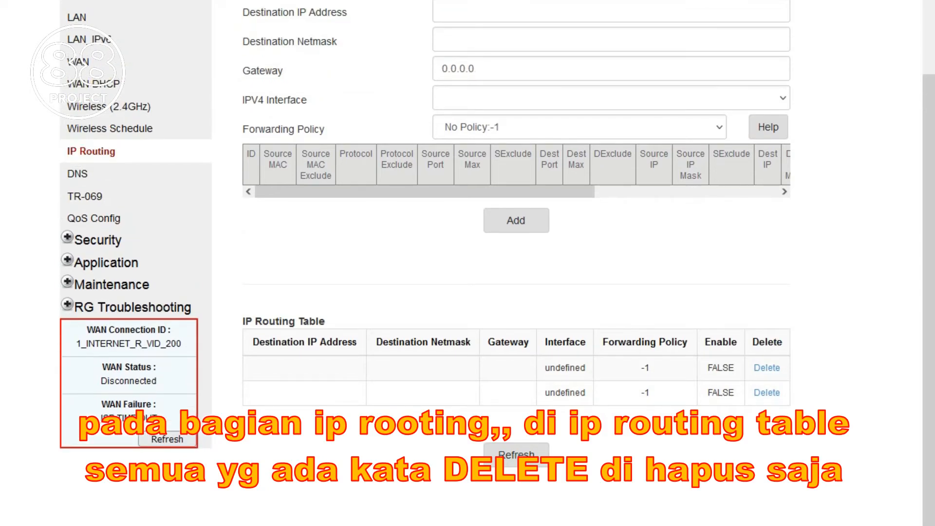
left_click(767, 367)
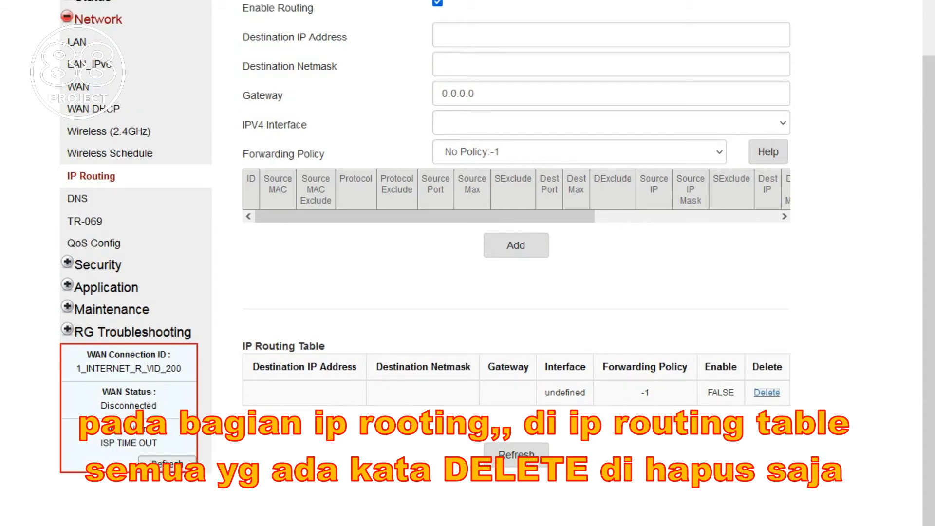
left_click(767, 392)
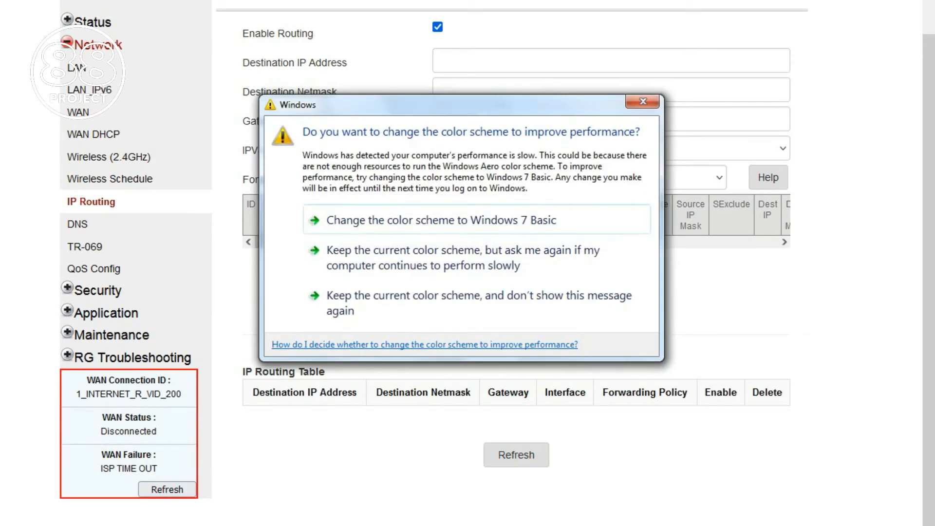
Step: Dismiss the Windows colour-scheme prompt, untick Enable Routing, and refresh the routing settings
left_click(643, 102)
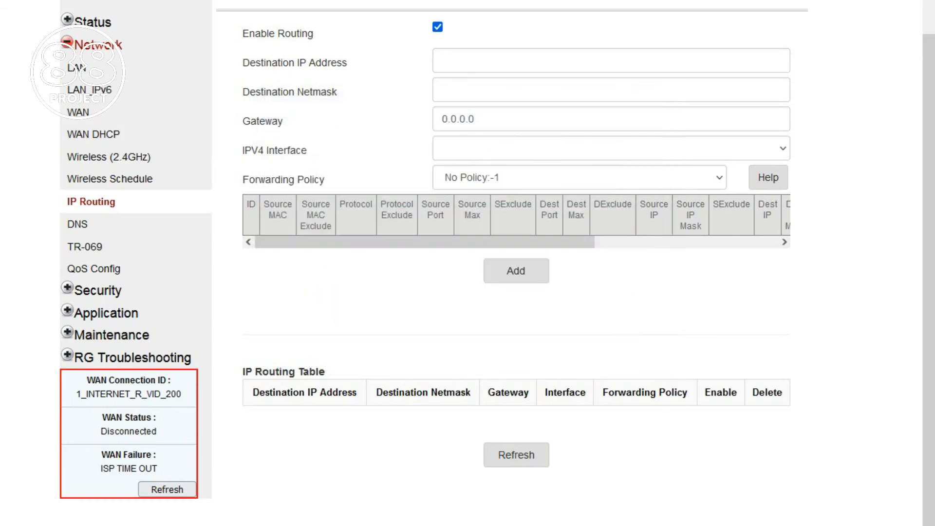
scroll(516, 273, "up", 1)
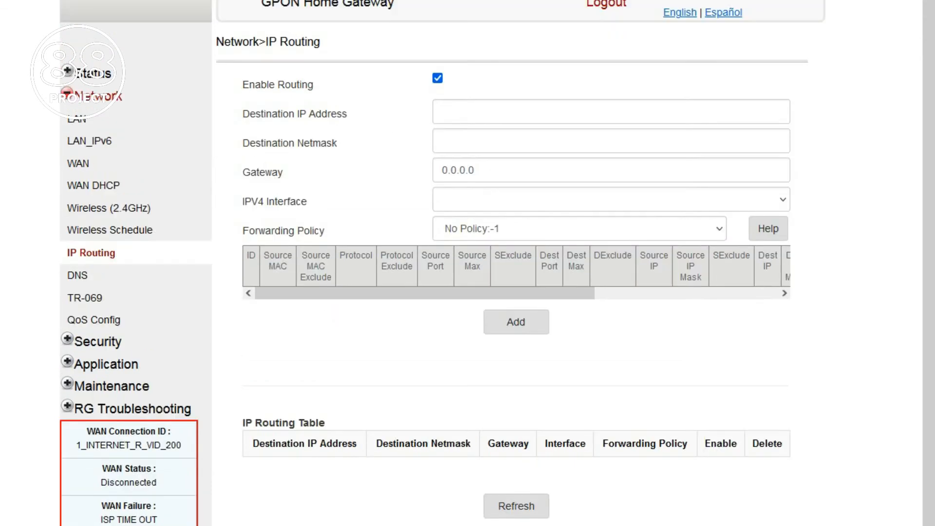
left_click(437, 78)
scroll(517, 273, "down", 1)
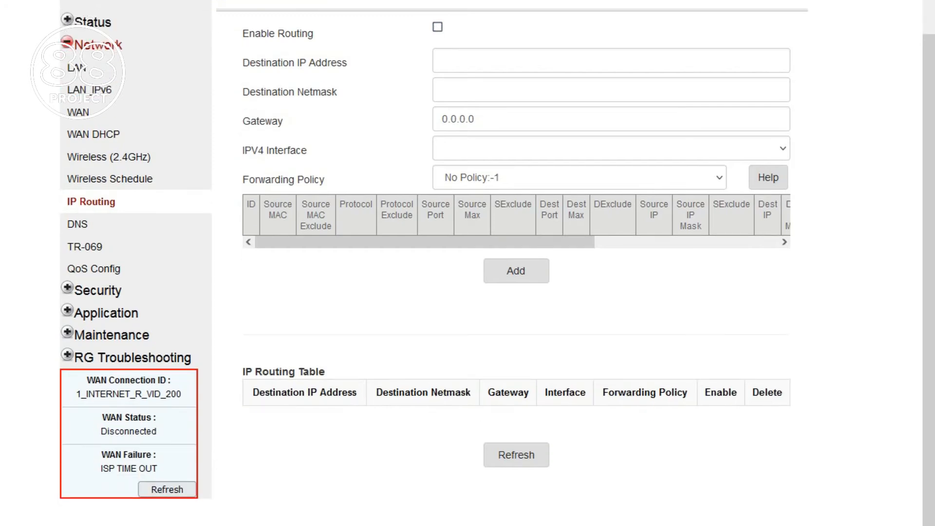
left_click(516, 455)
Step: Disable DNS Proxy, delete the gpon-infinitum.nokia.com entry, save, and confirm the reboot
left_click(77, 224)
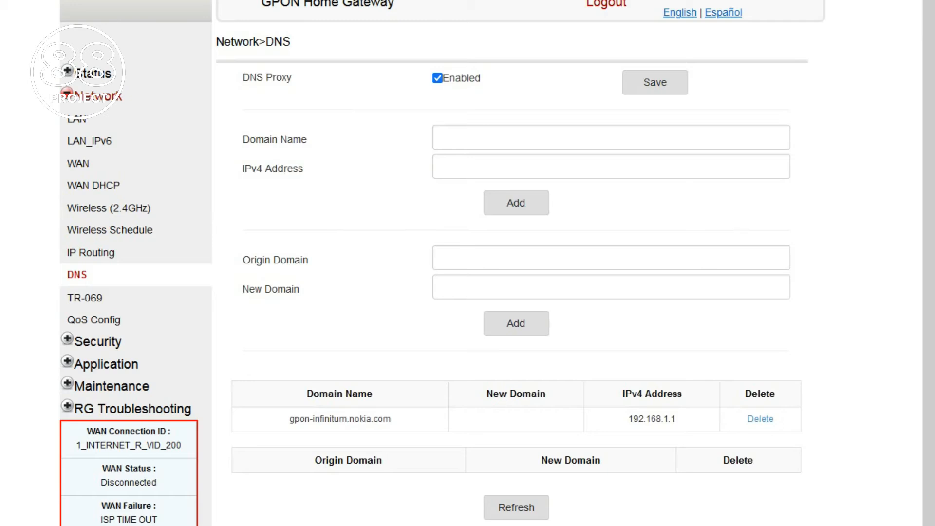
left_click(438, 78)
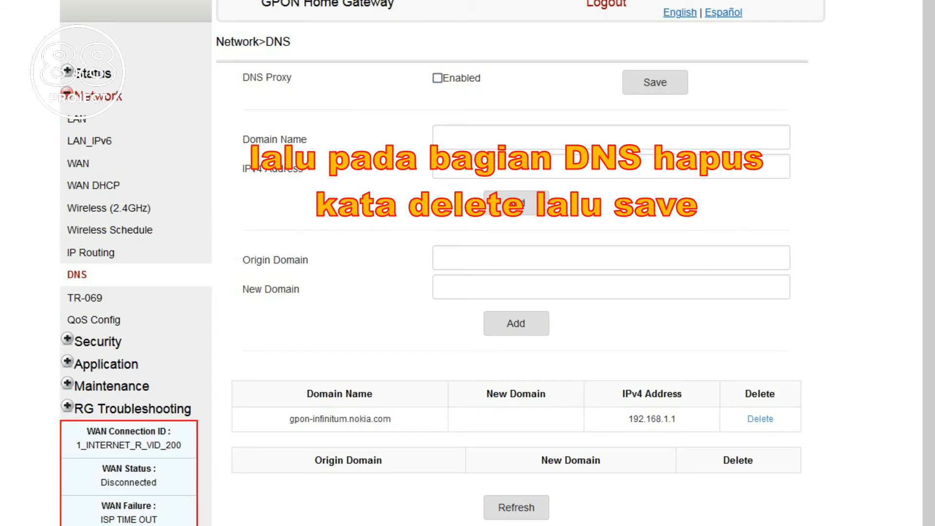
left_click(761, 419)
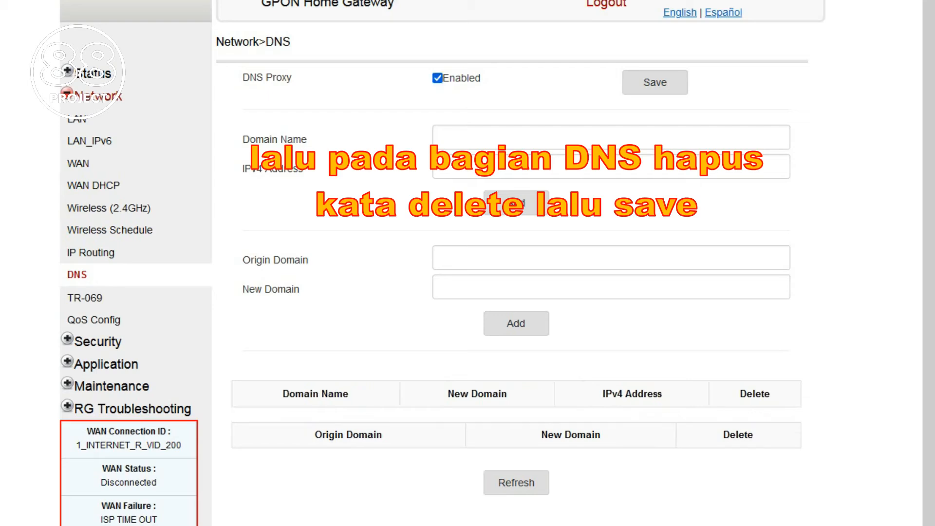
left_click(437, 78)
left_click(656, 82)
left_click(538, 322)
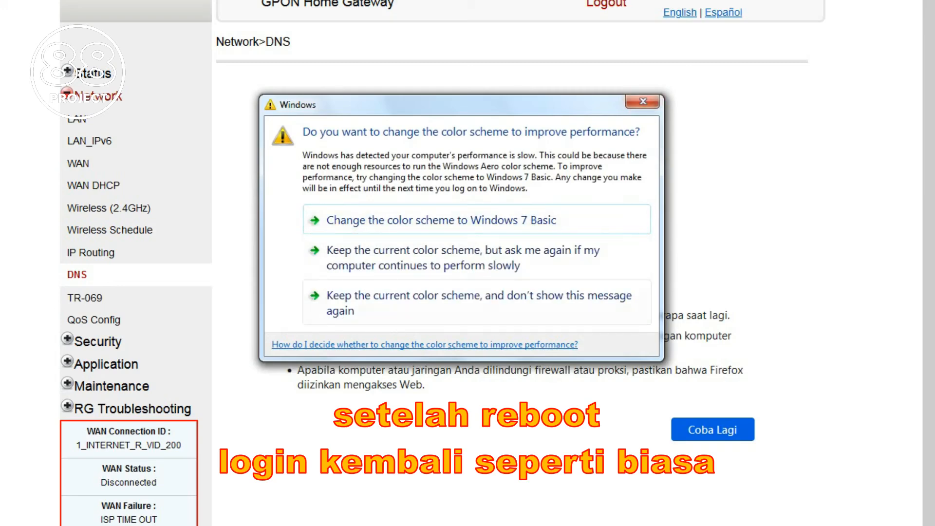
Step: Dismiss the Windows colour-scheme prompt while waiting for the gateway to reboot
left_click(643, 101)
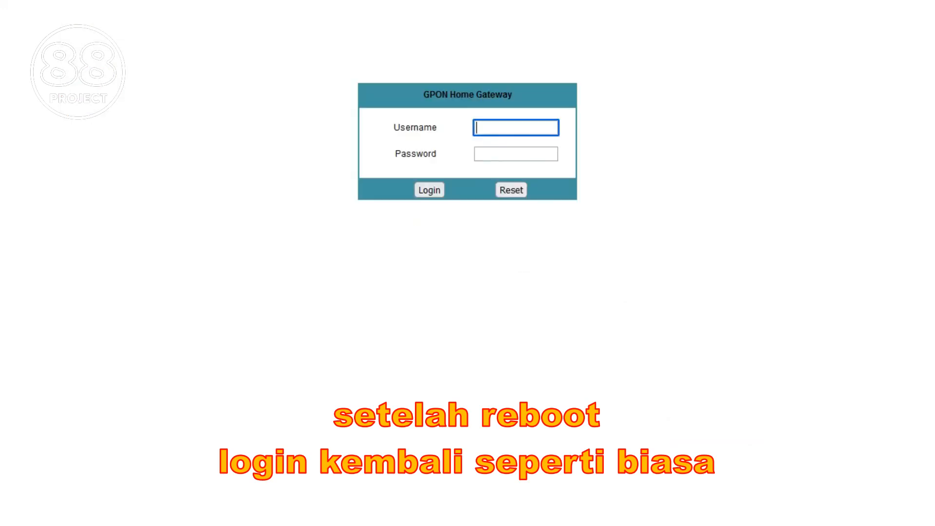
Step: Log back in to the gateway using the second saved login from the autofill list
key("Down")
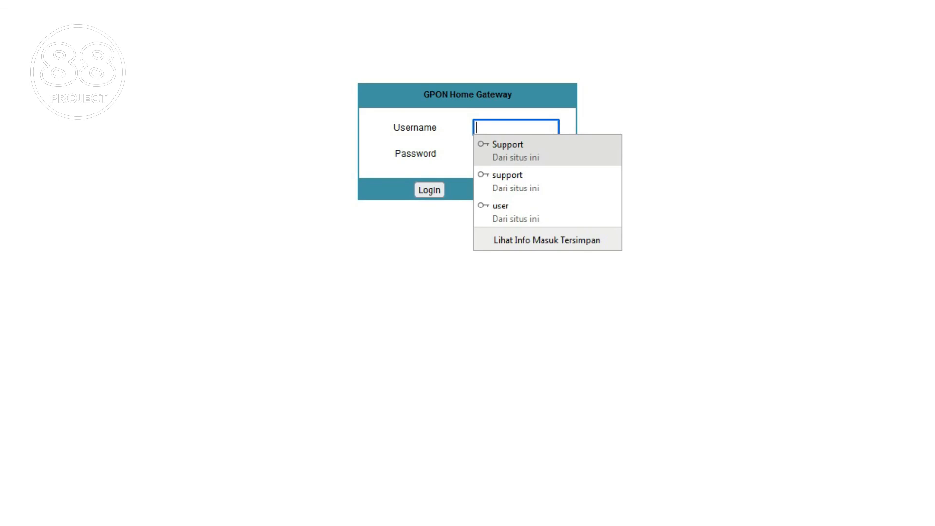
key("Down")
key("Return")
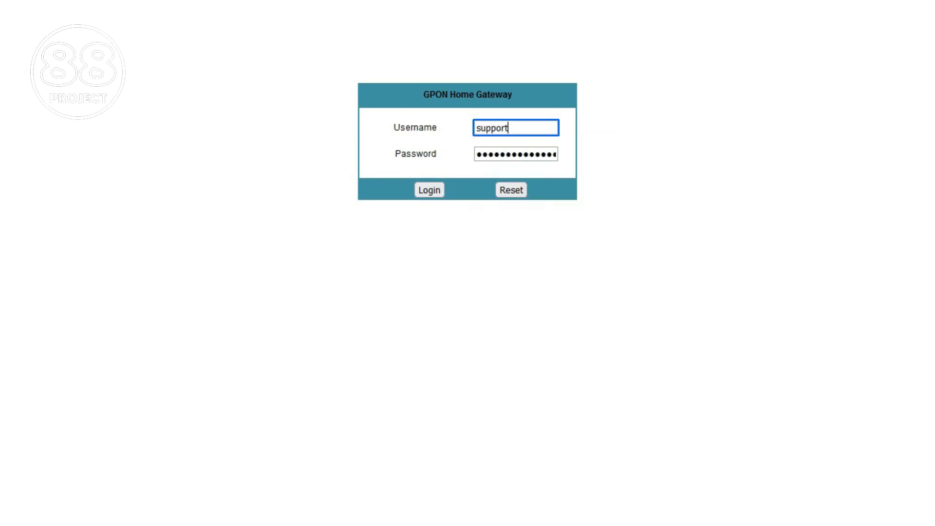
key("Return")
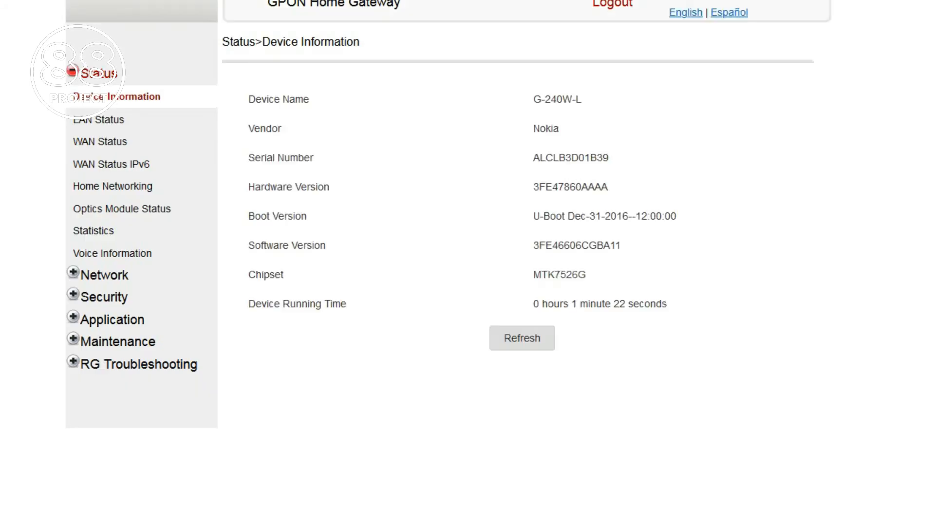
Step: Recheck the IP Routing and DNS pages under Network
left_click(104, 275)
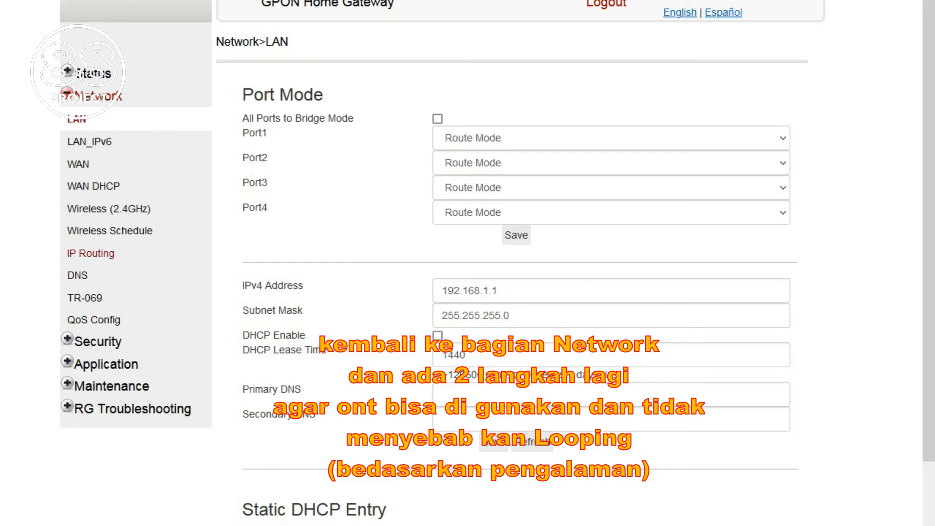
left_click(91, 253)
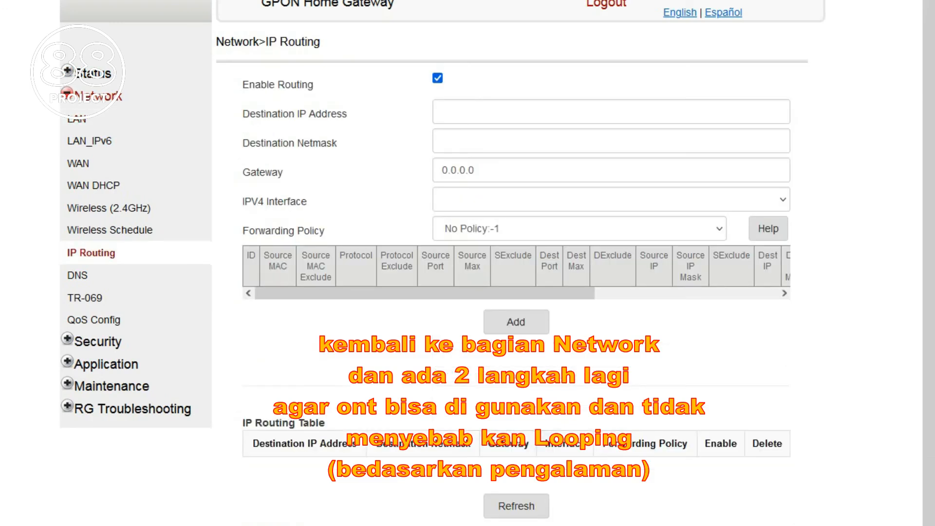
left_click(78, 275)
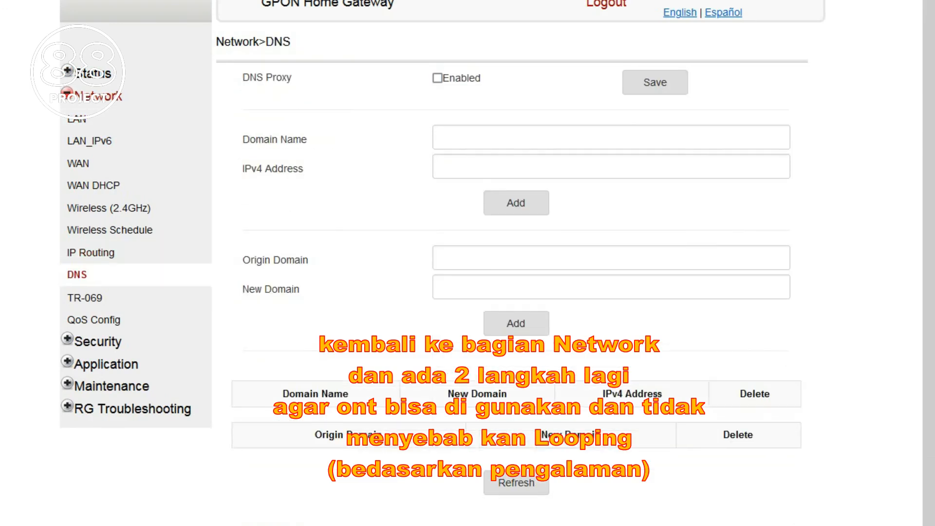
Step: Disable TR-069 Periodic Inform and save the TR-069 settings
left_click(85, 298)
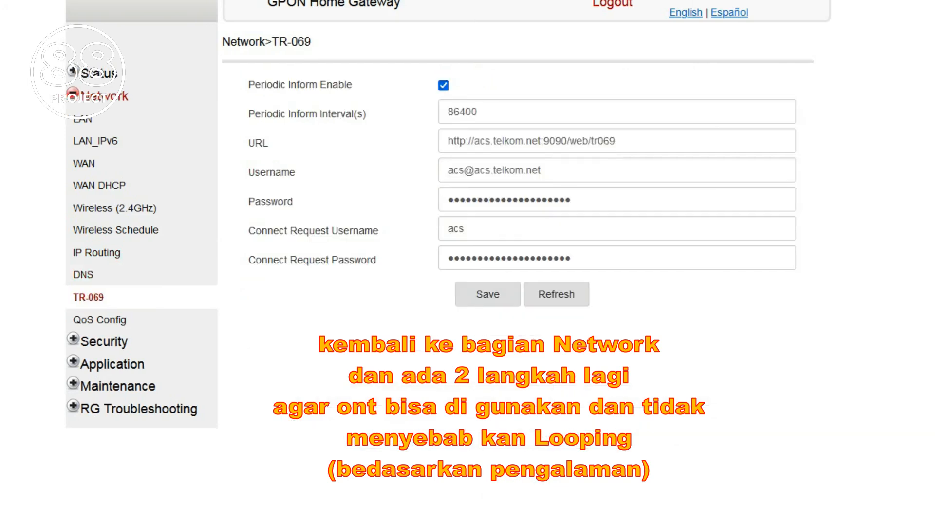
left_click(443, 85)
left_click(488, 295)
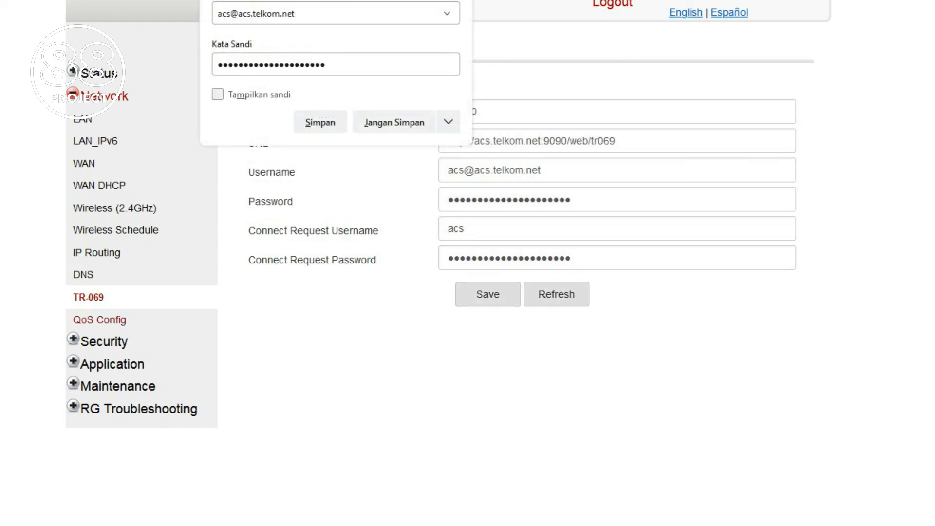
Step: Bring up the QoS Config page and decline the browser's offer to save the password
left_click(100, 320)
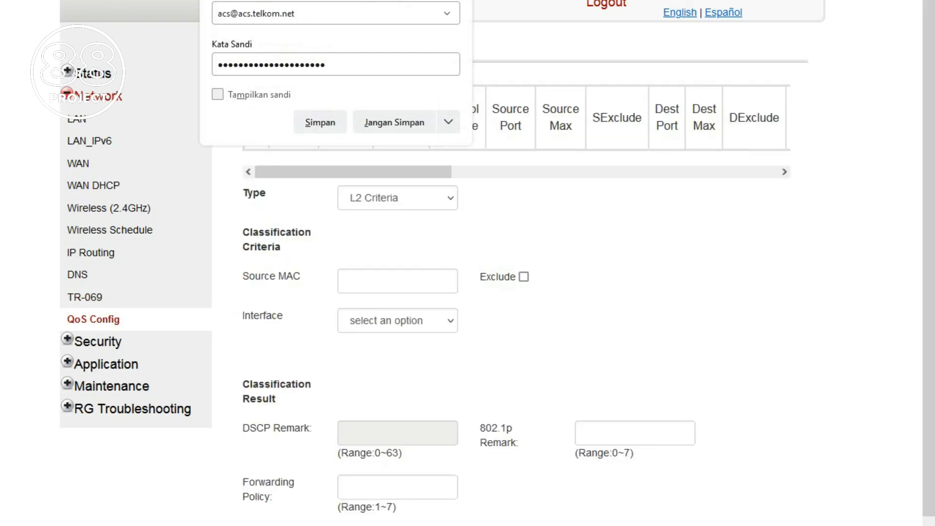
left_click(395, 122)
scroll(468, 263, "down", 2)
scroll(467, 263, "up", 2)
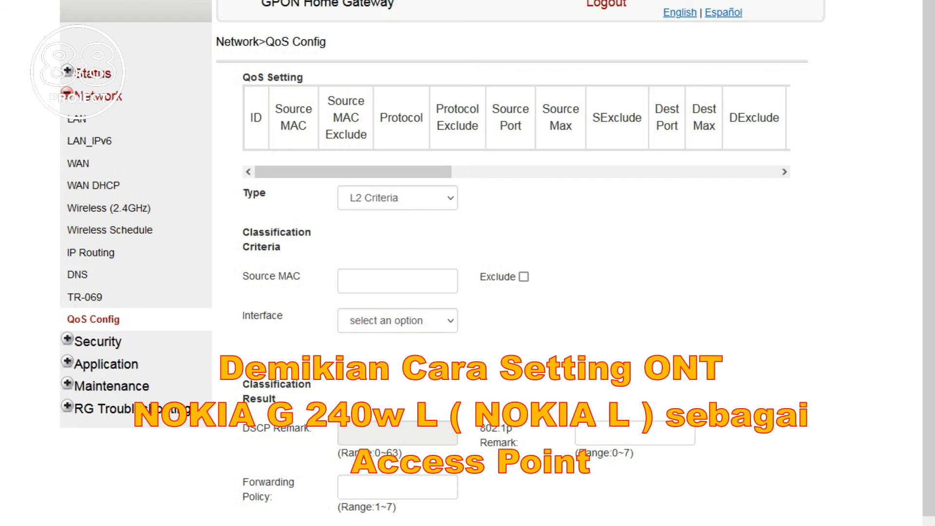
Step: Return to the Device Information status page and dismiss the Windows colour-scheme prompt
left_click(92, 74)
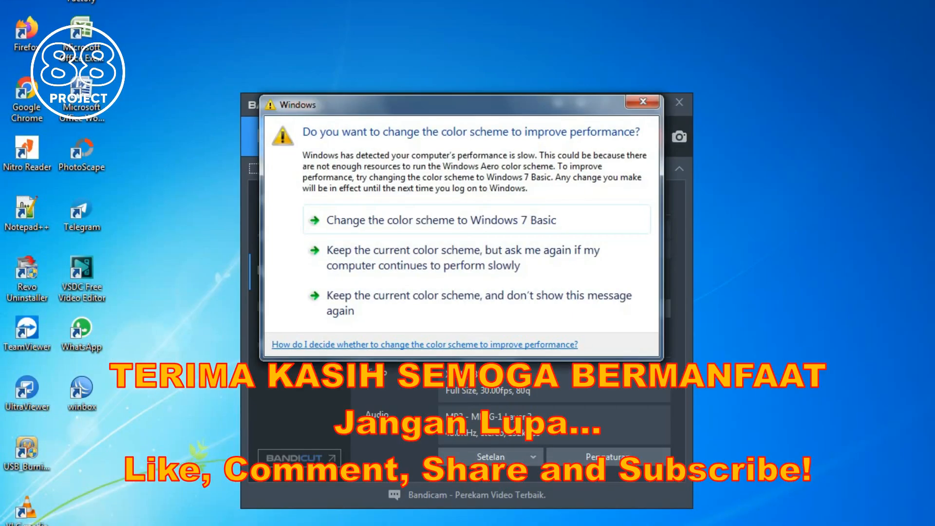
left_click(643, 102)
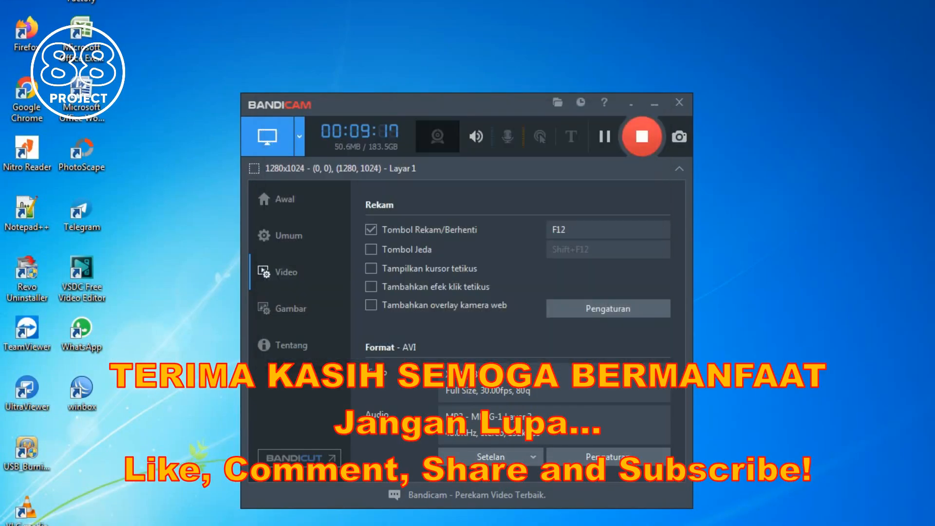